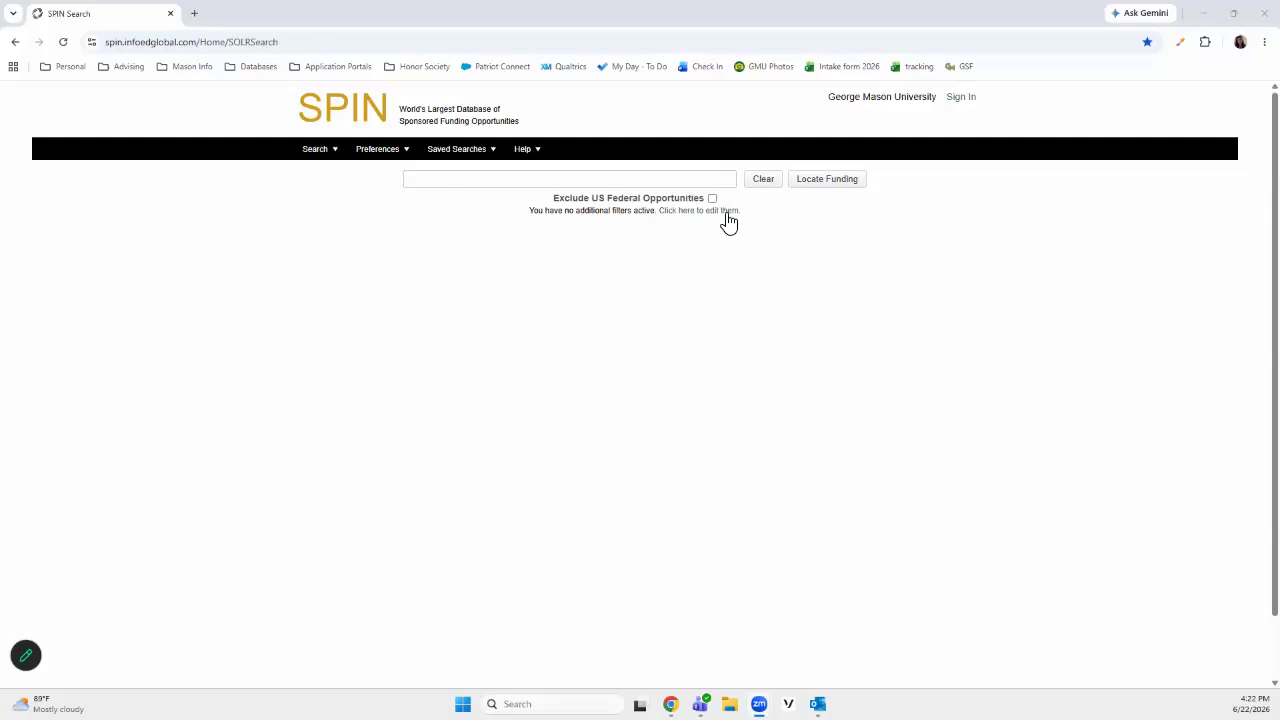
Open the additional search filters, edit the category filters, and reposition and widen the SPIN Category Filters dialog
left_click_drag(546, 214, 639, 214)
left_click(708, 271)
left_click(721, 214)
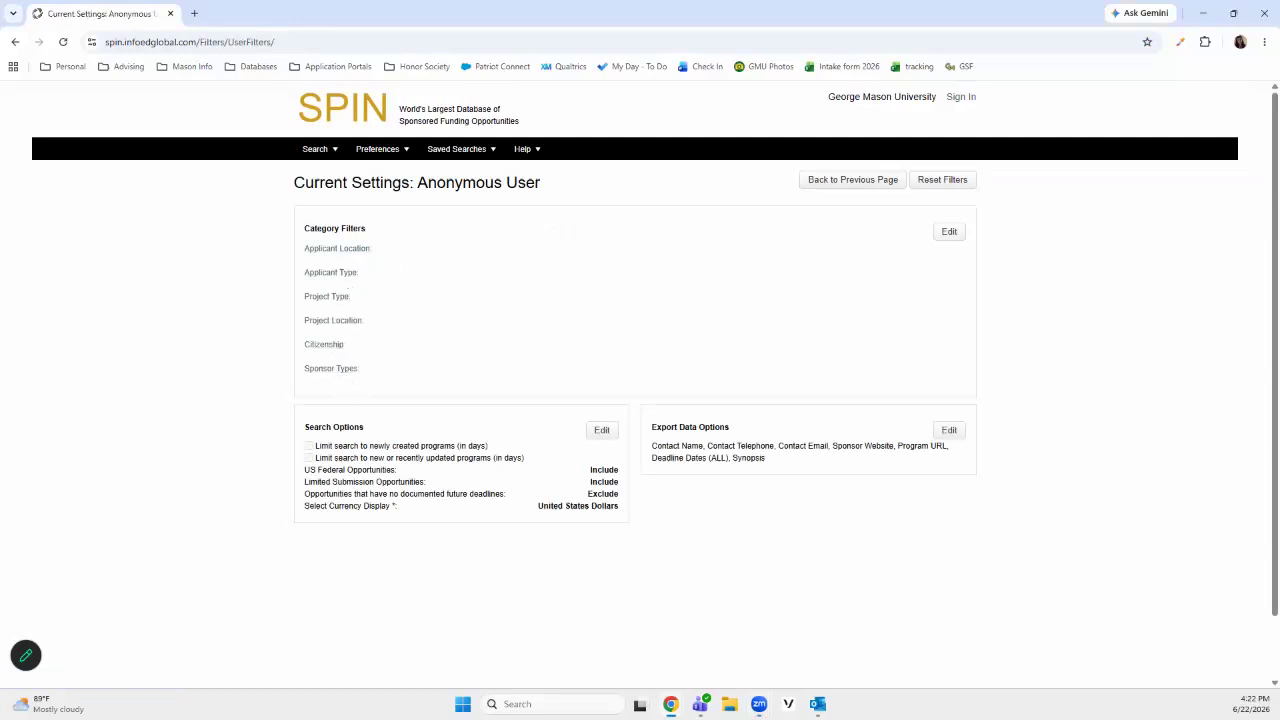
left_click(949, 231)
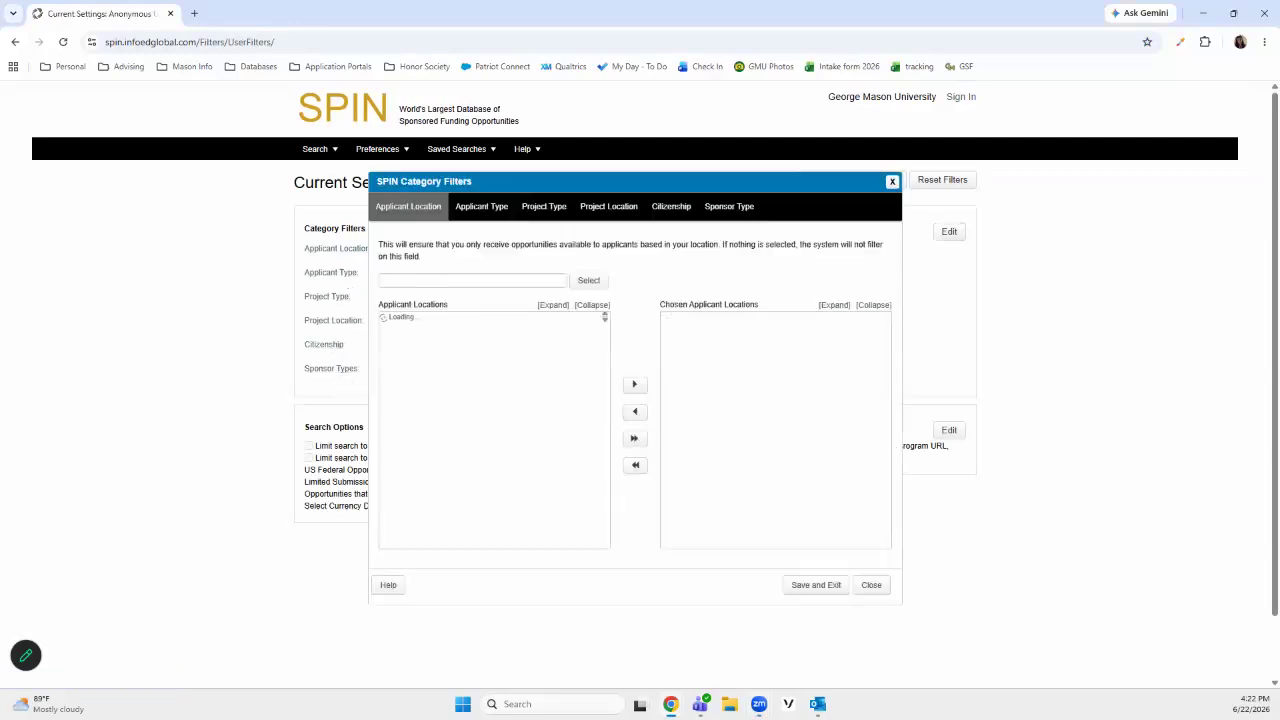
left_click_drag(694, 188, 728, 158)
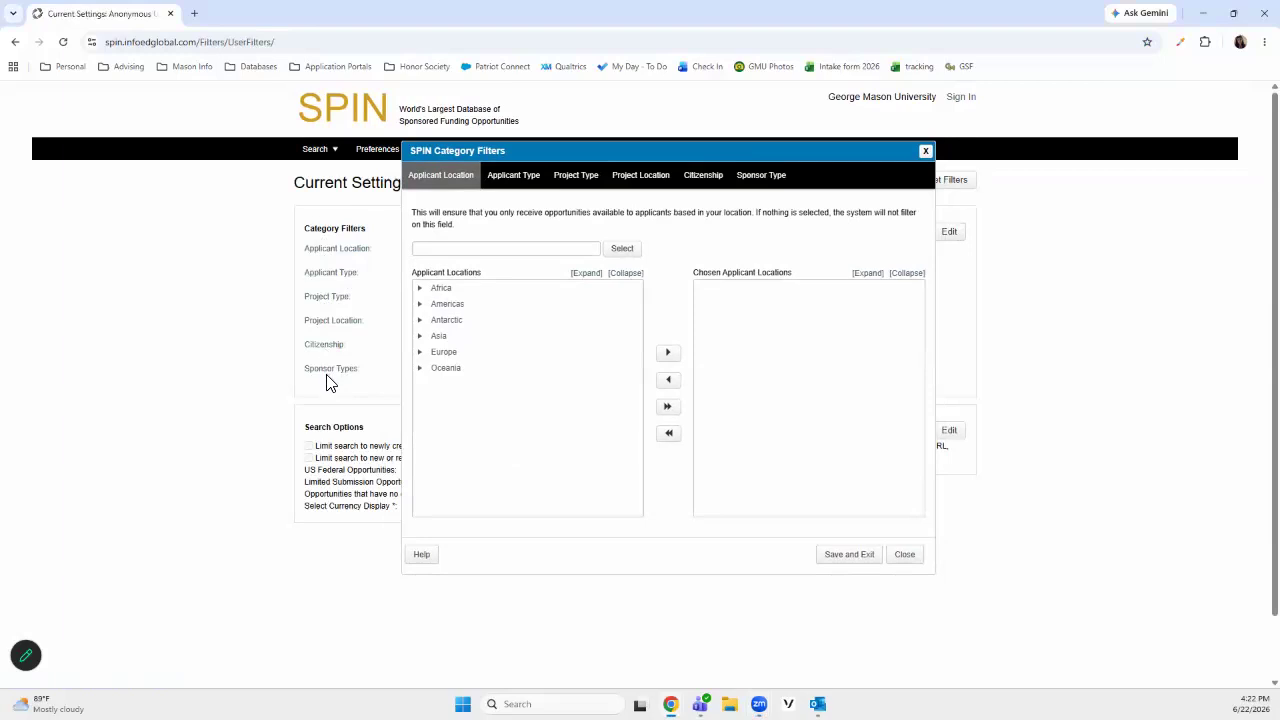
left_click_drag(392, 368, 281, 368)
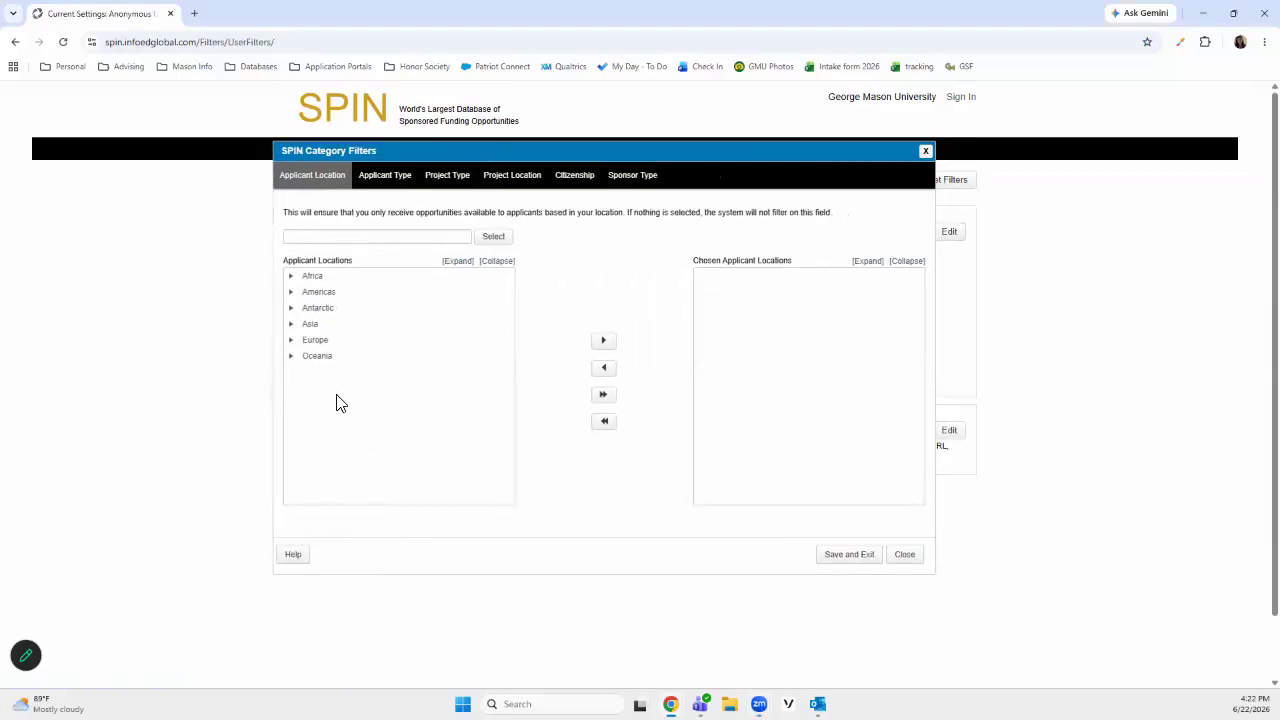
Look up Virginia and add it to the chosen applicant locations
left_click(340, 238)
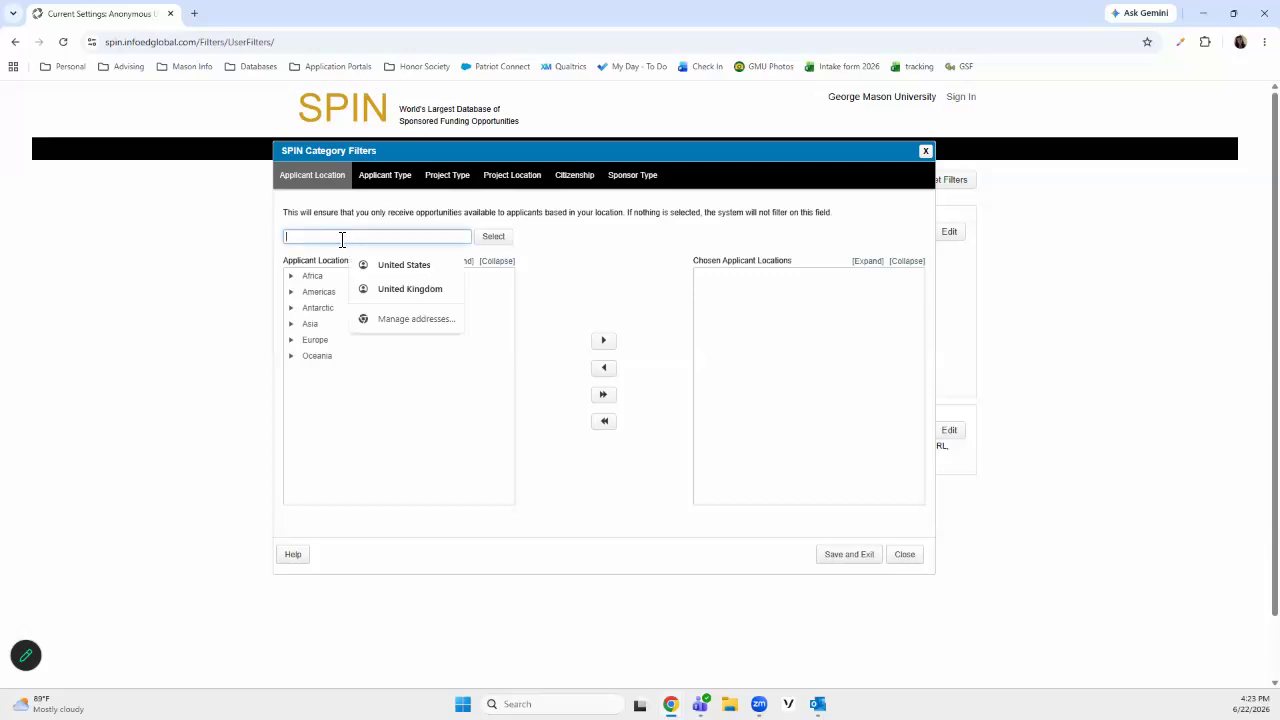
type("virginia")
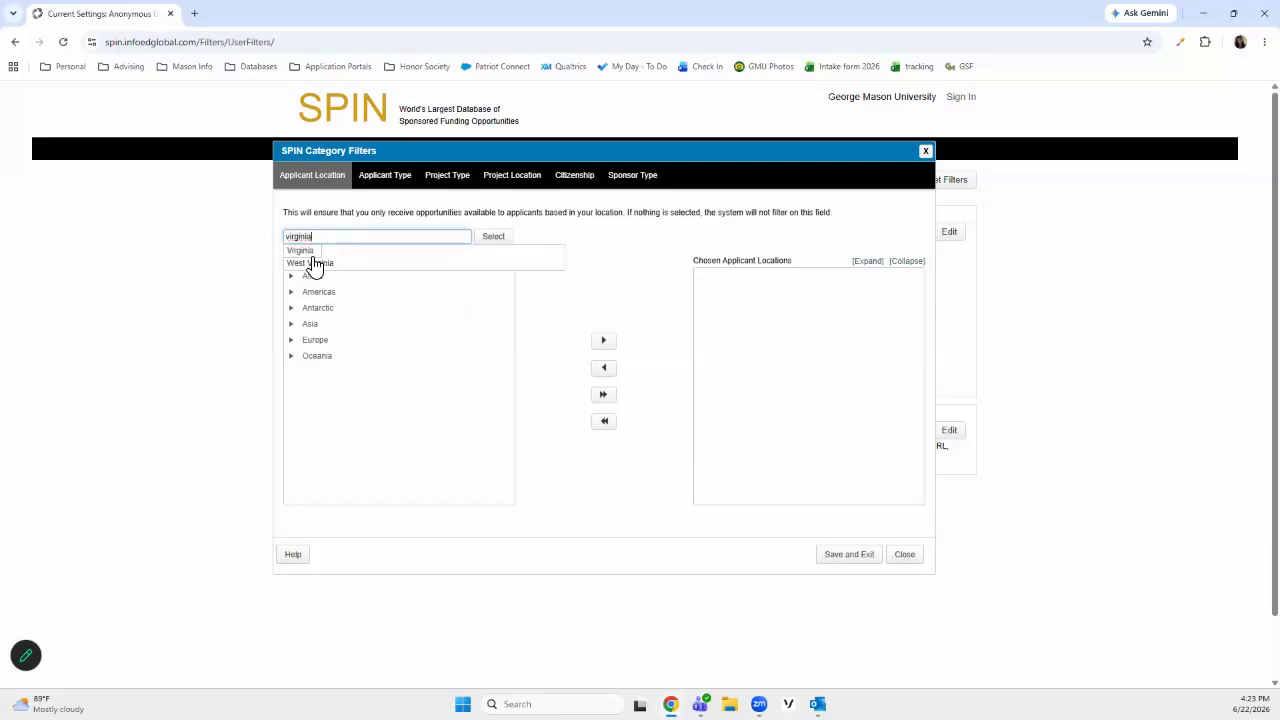
left_click(316, 251)
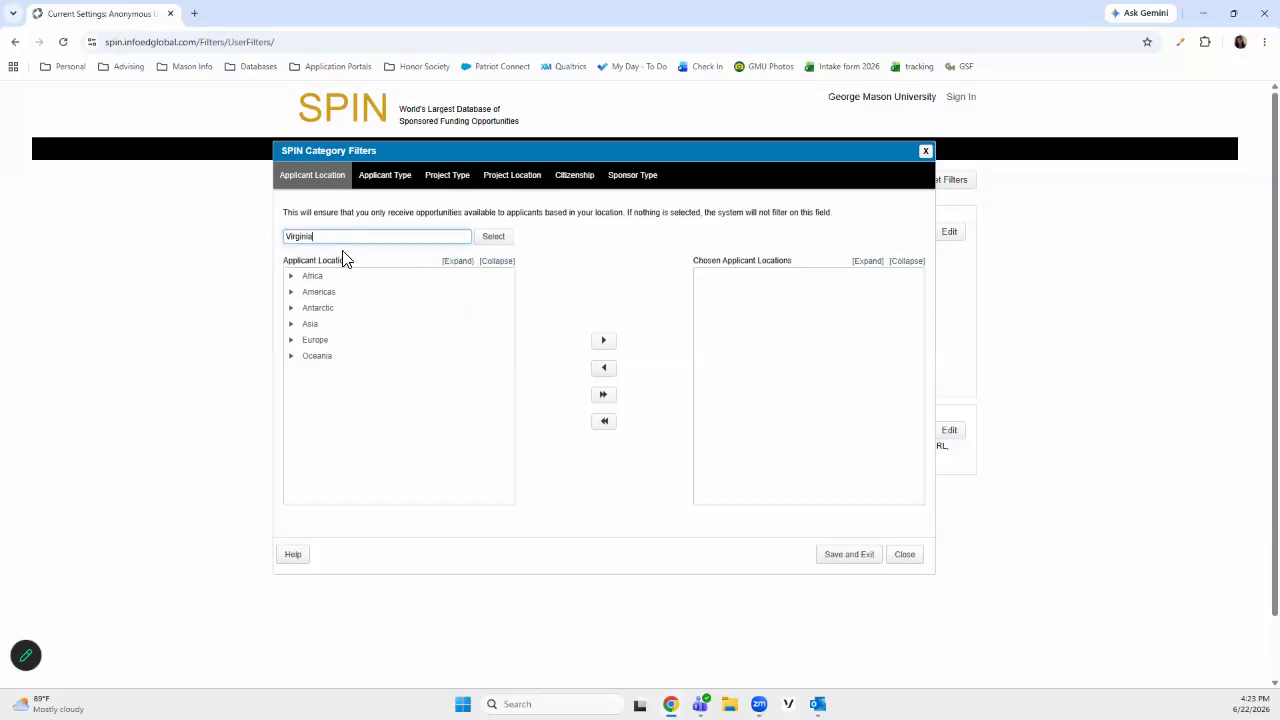
left_click(492, 240)
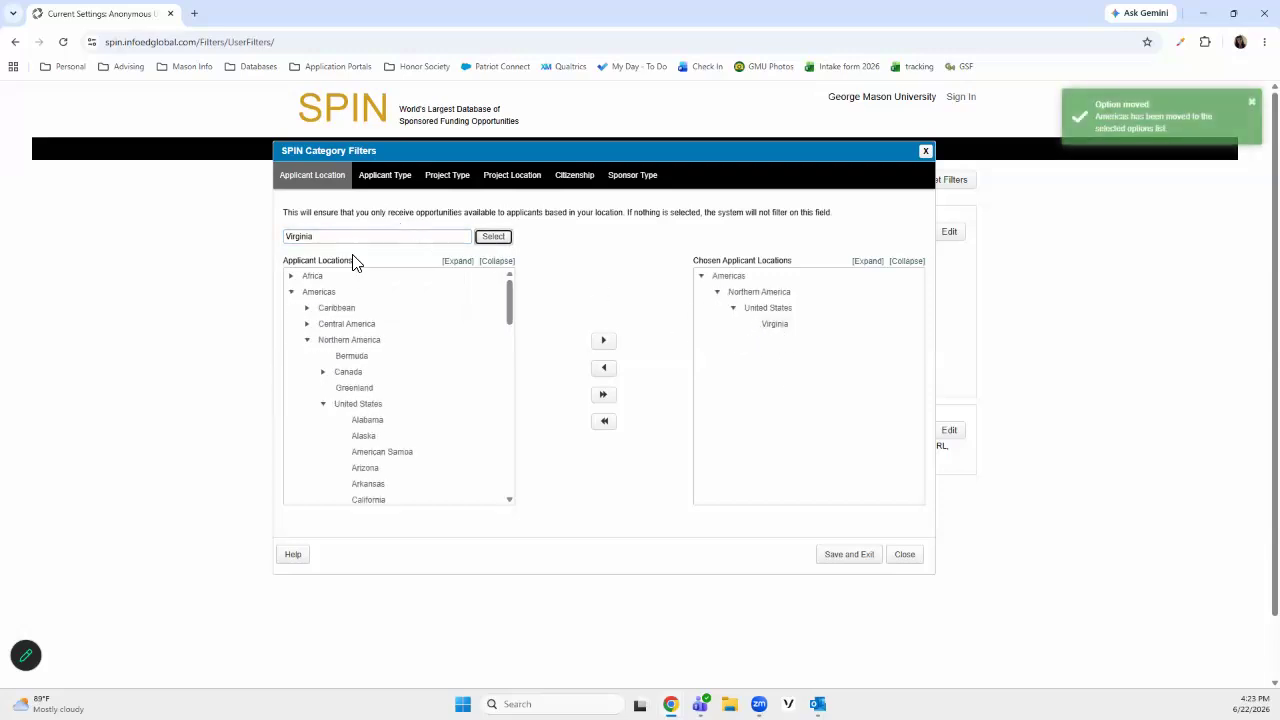
scroll(383, 330, "down", 10)
scroll(383, 330, "up", 10)
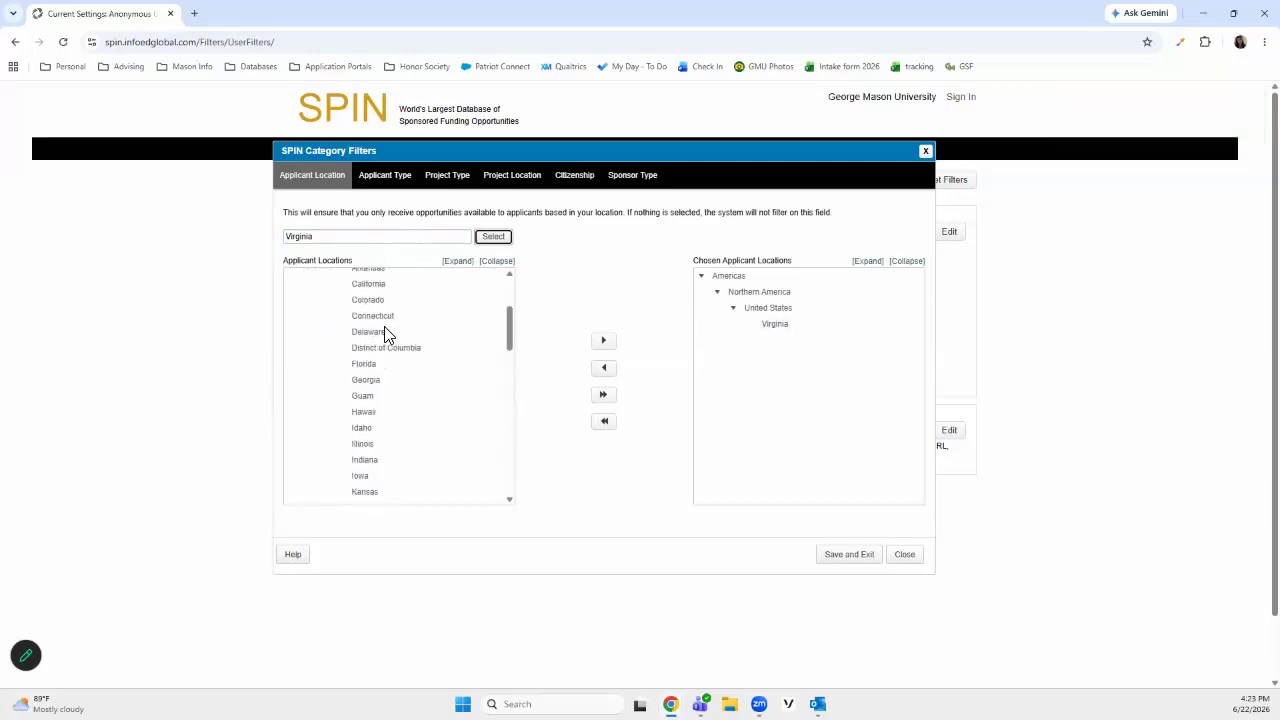
Add Doctoral or Terminal Degree Student, under Individual Applicant > Academia > Student, to the chosen applicant type restrictions
left_click(393, 189)
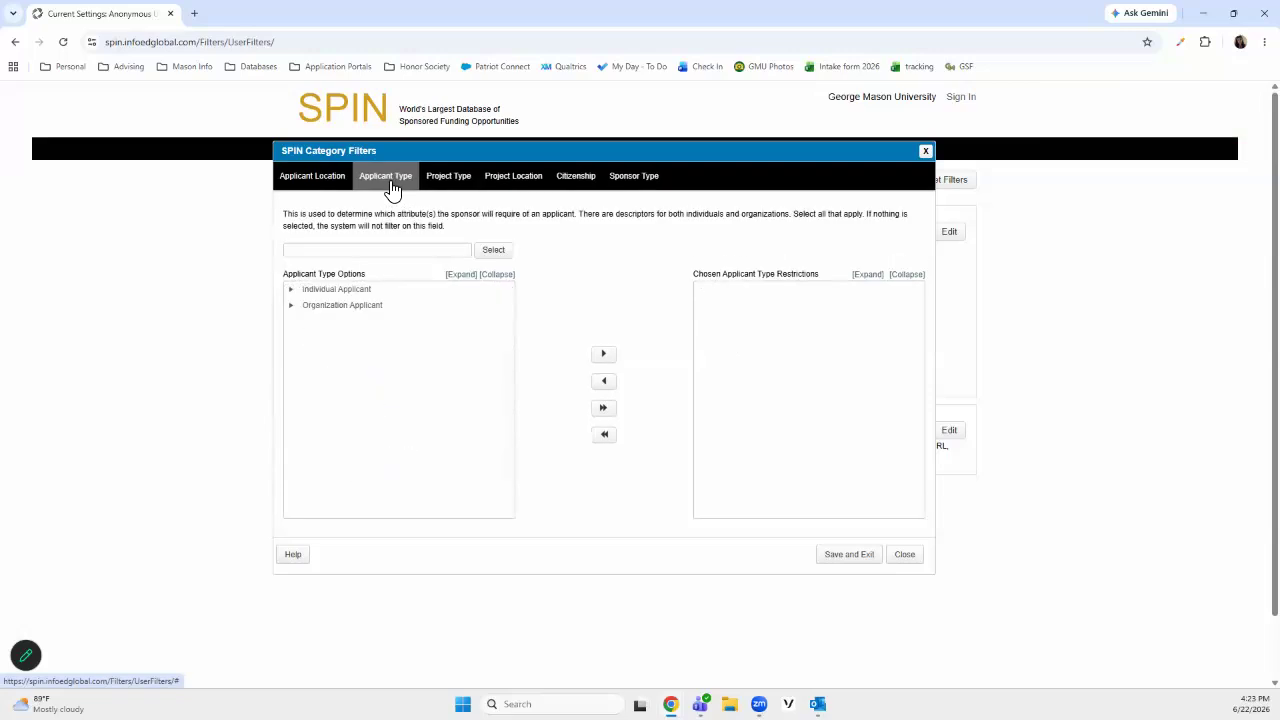
left_click(291, 290)
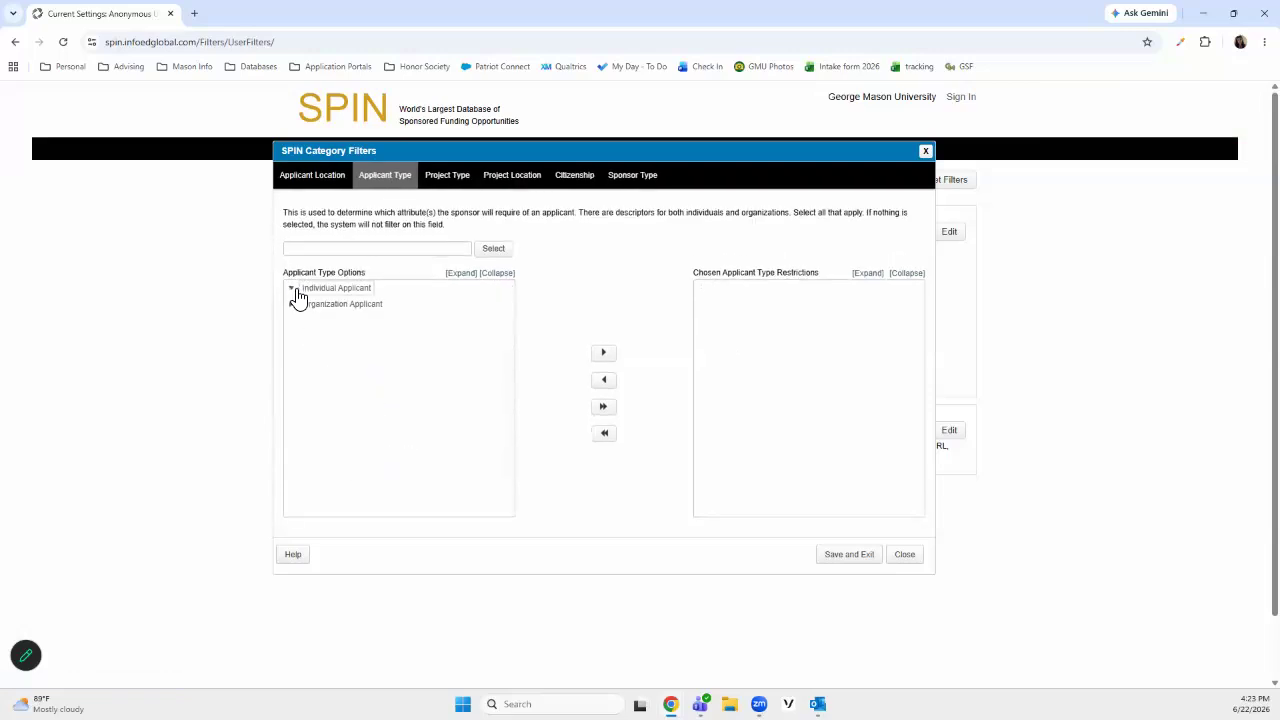
left_click(308, 304)
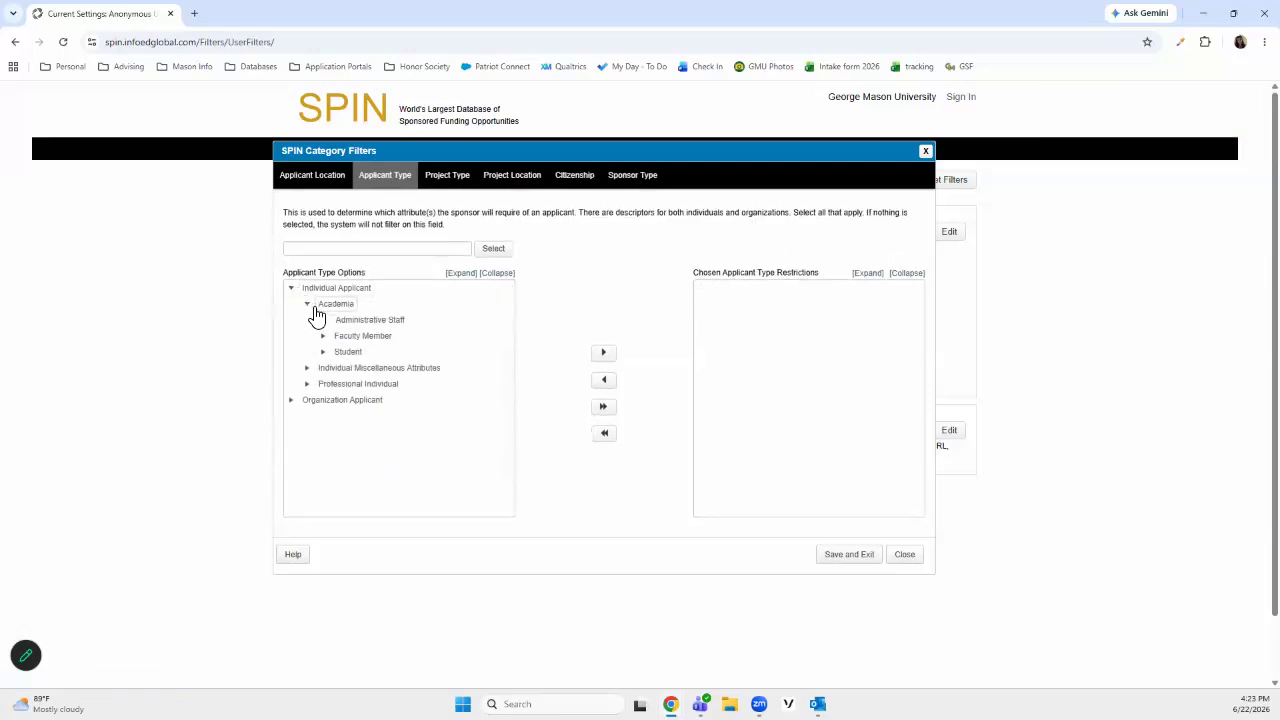
left_click(324, 353)
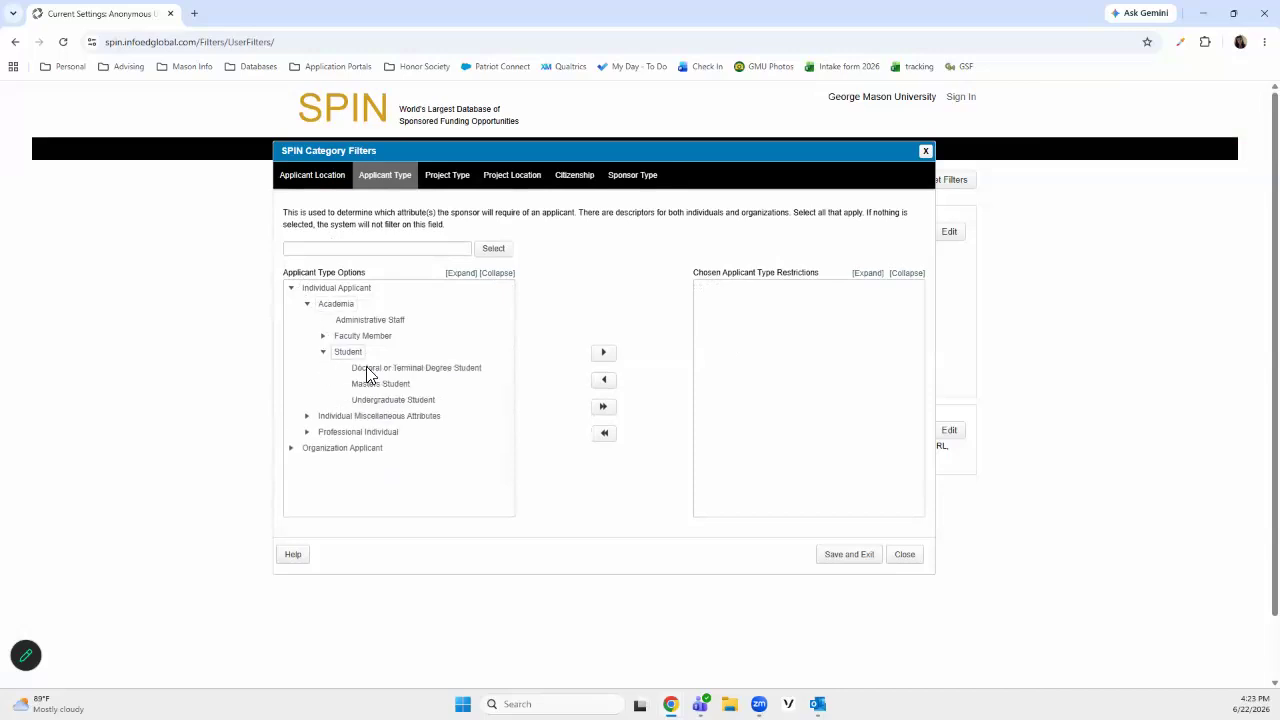
left_click(411, 372)
left_click(602, 356)
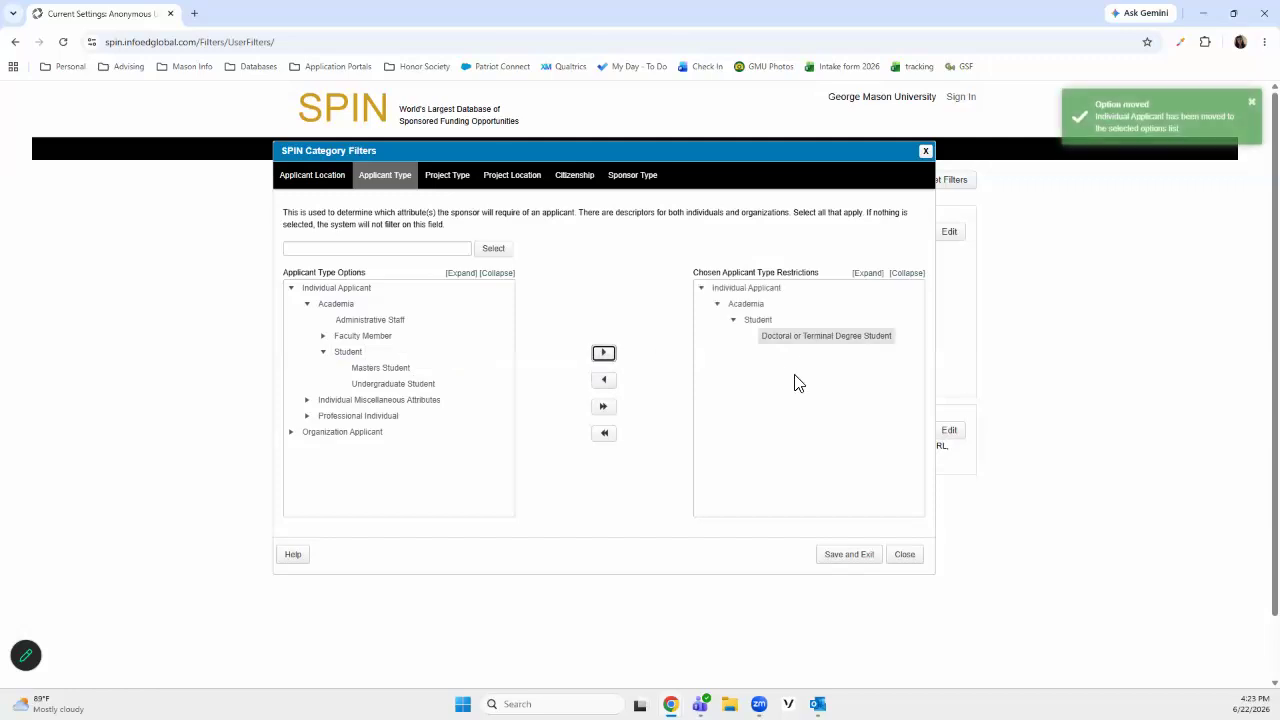
Examine the applicant types under Individual Miscellaneous Attributes and Professional Individual, and collapse the Individual Applicant branch
left_click(307, 401)
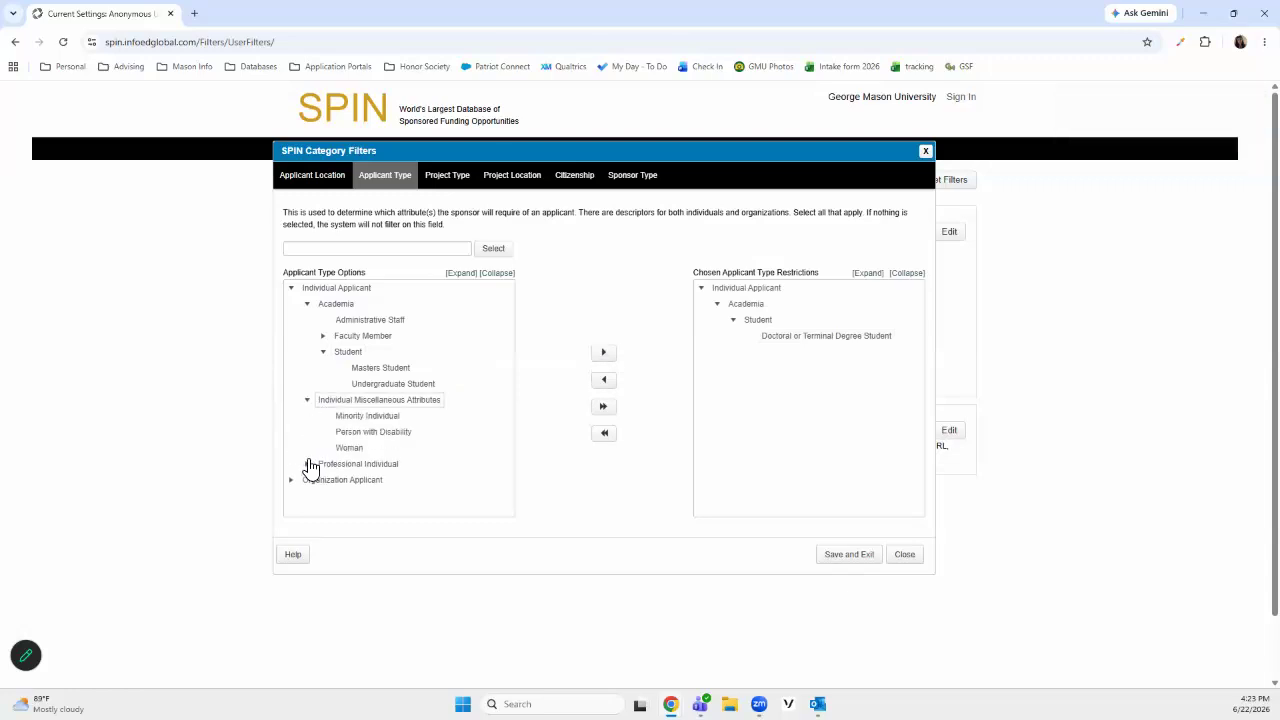
left_click(307, 463)
scroll(420, 440, "down", 3)
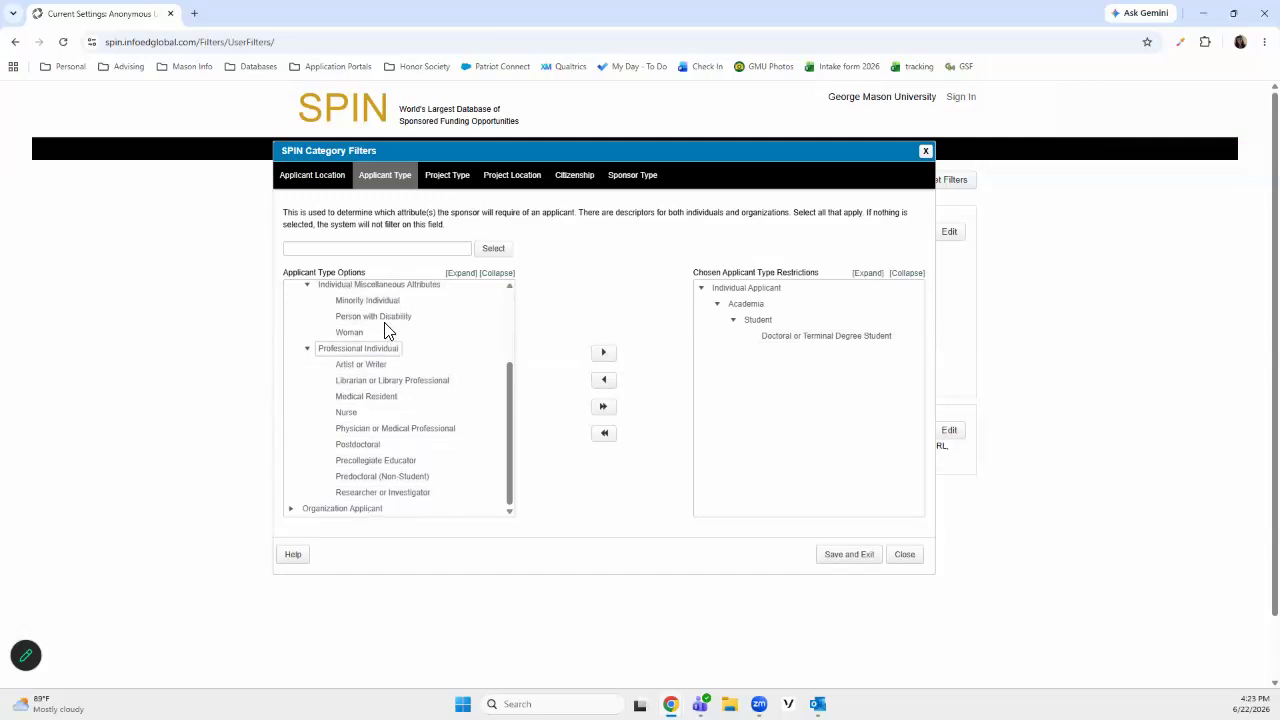
scroll(406, 362, "down", 2)
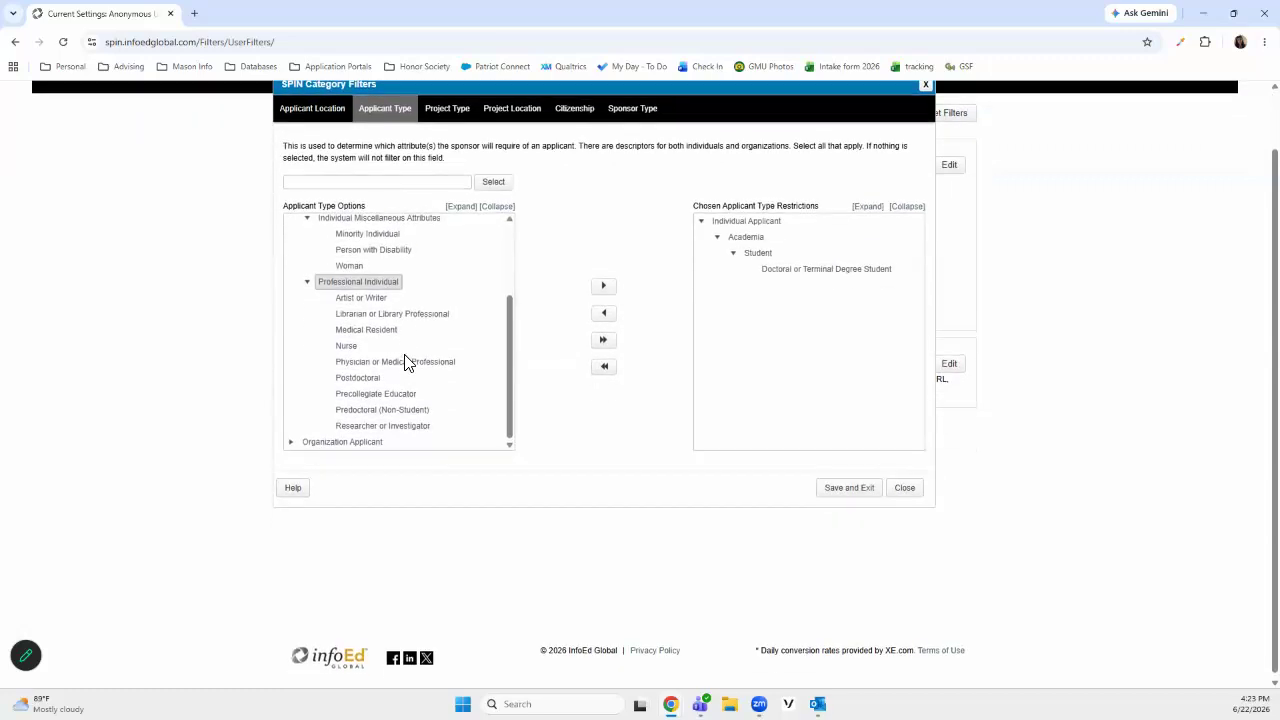
scroll(406, 362, "up", 2)
left_click(307, 286)
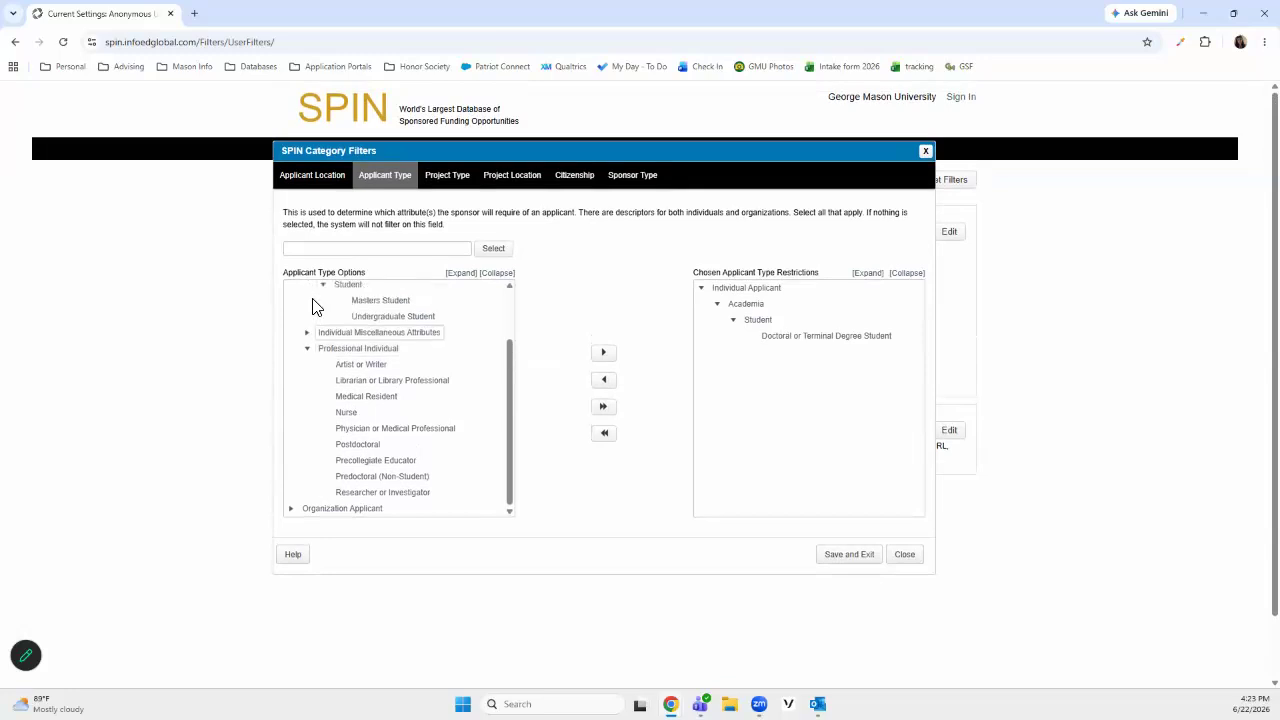
scroll(314, 375, "up", 2)
left_click(290, 289)
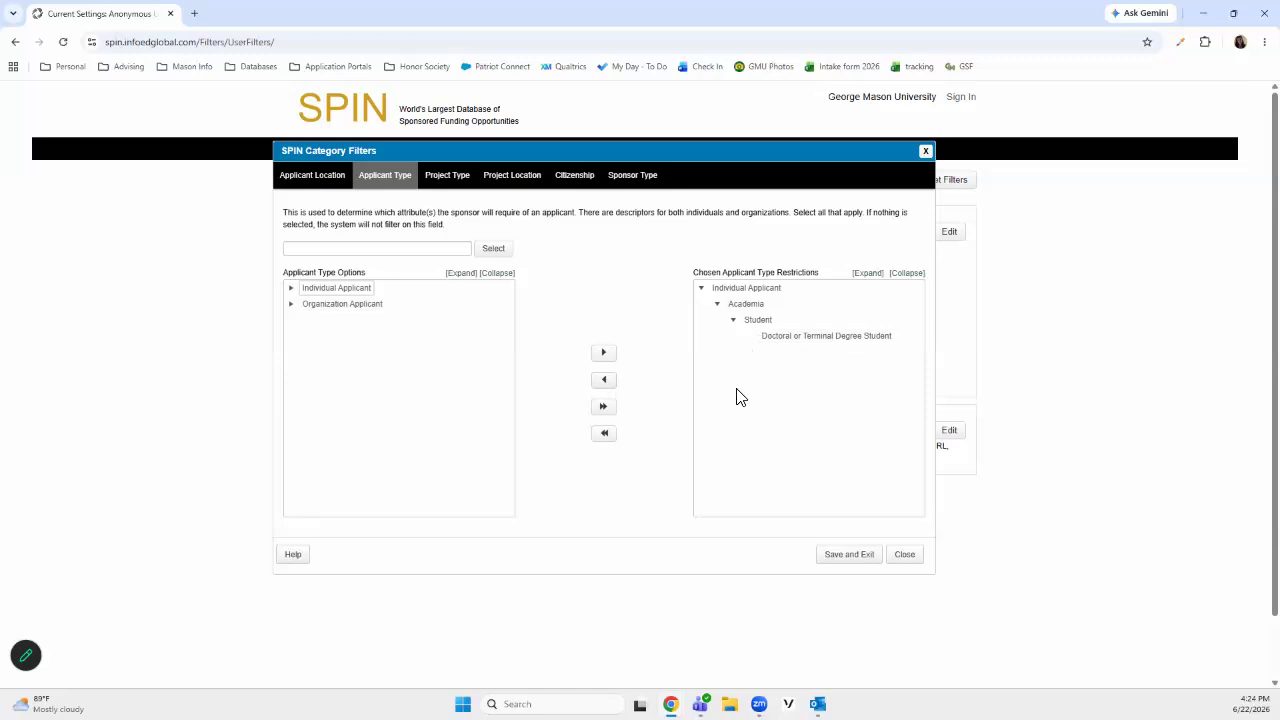
Add the whole Individual Funding category to the chosen project type restrictions
left_click(445, 193)
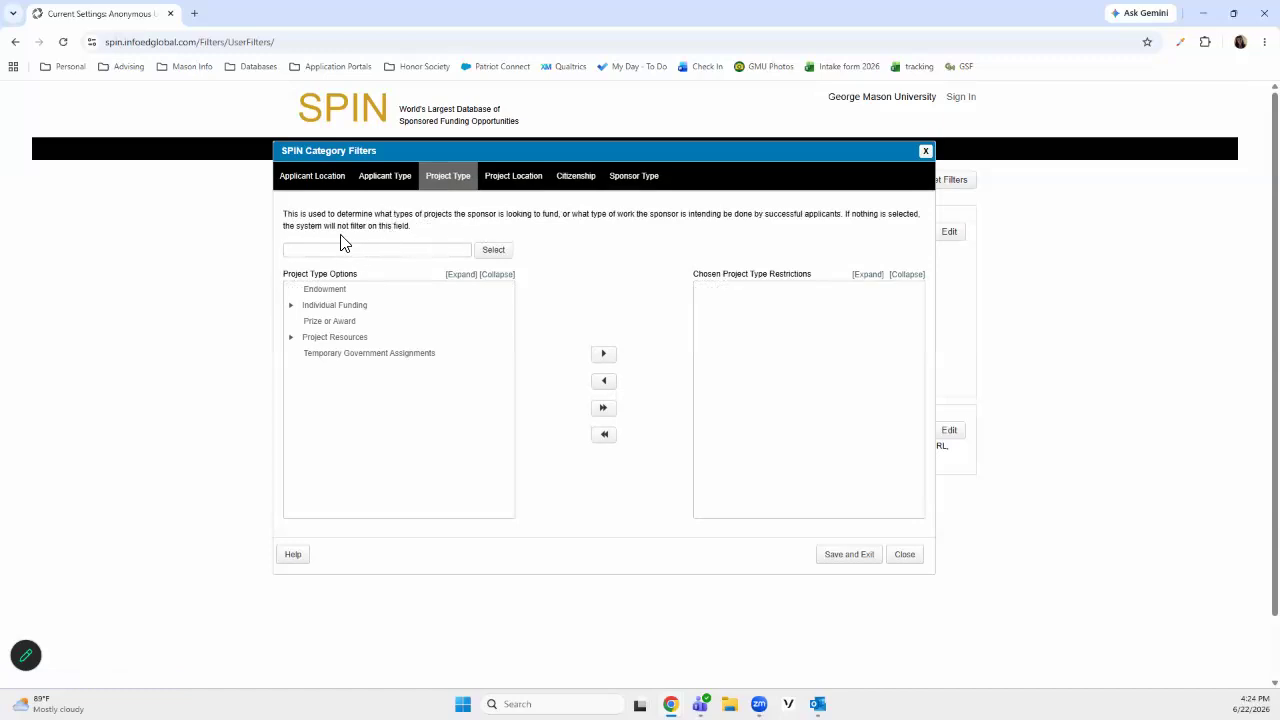
left_click(356, 312)
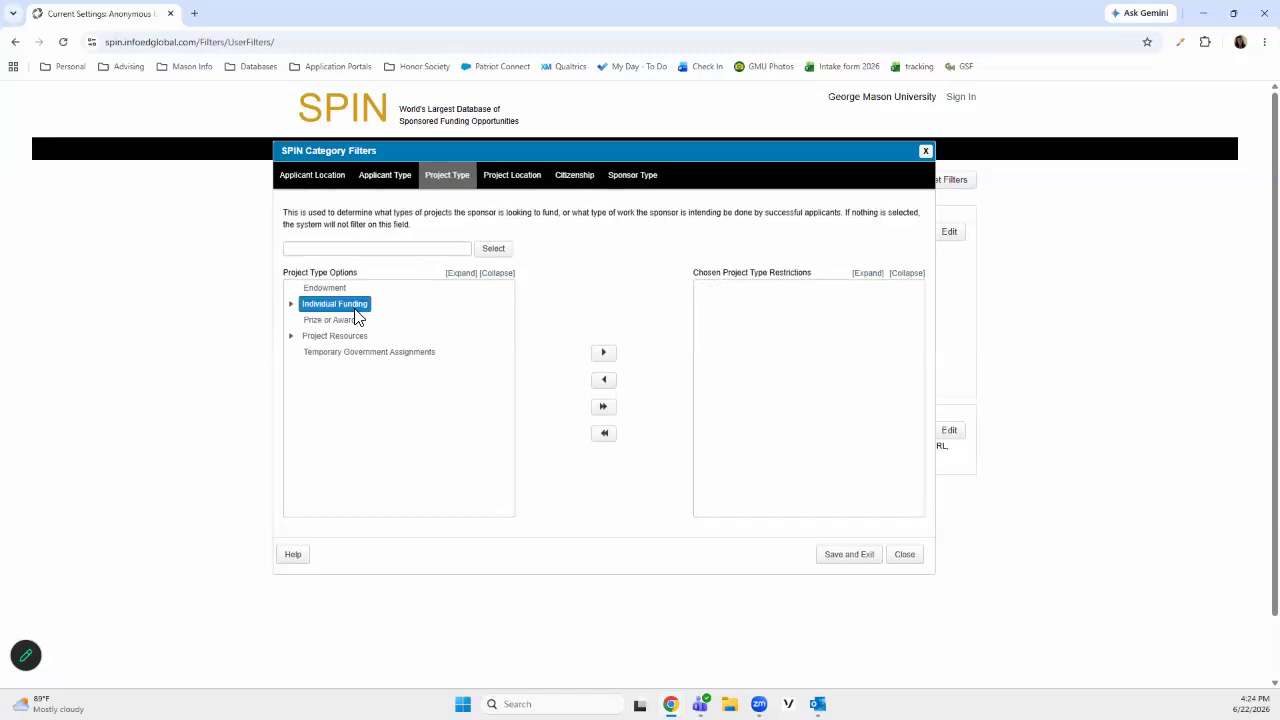
left_click(604, 356)
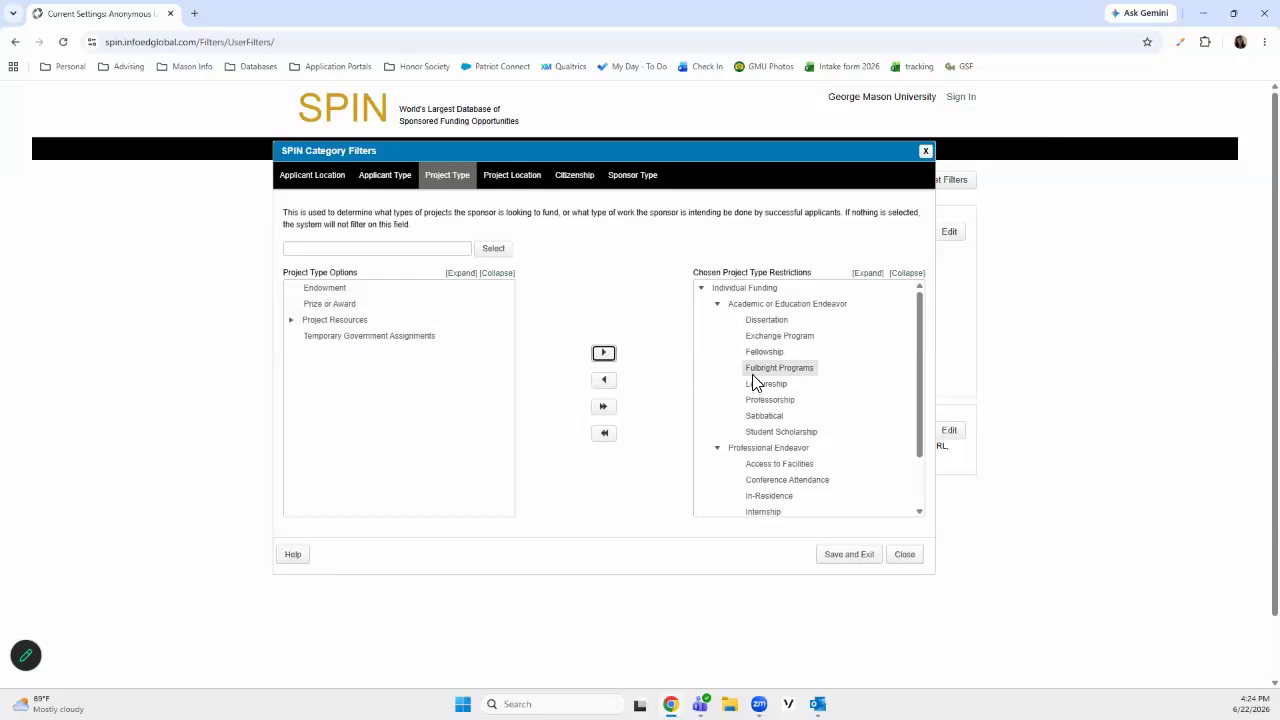
Review the chosen project types and remove Sabbatical, Professorship and Lectureship from the restrictions
scroll(743, 340, "down", 2)
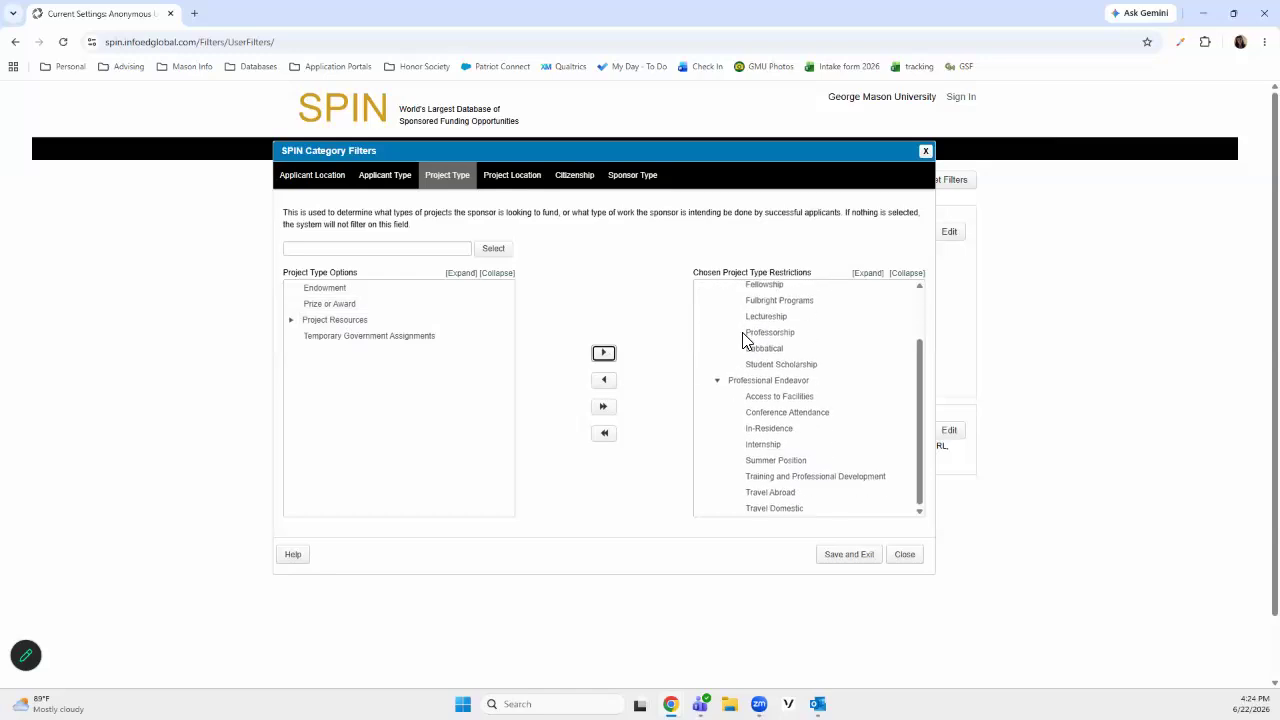
scroll(742, 333, "up", 2)
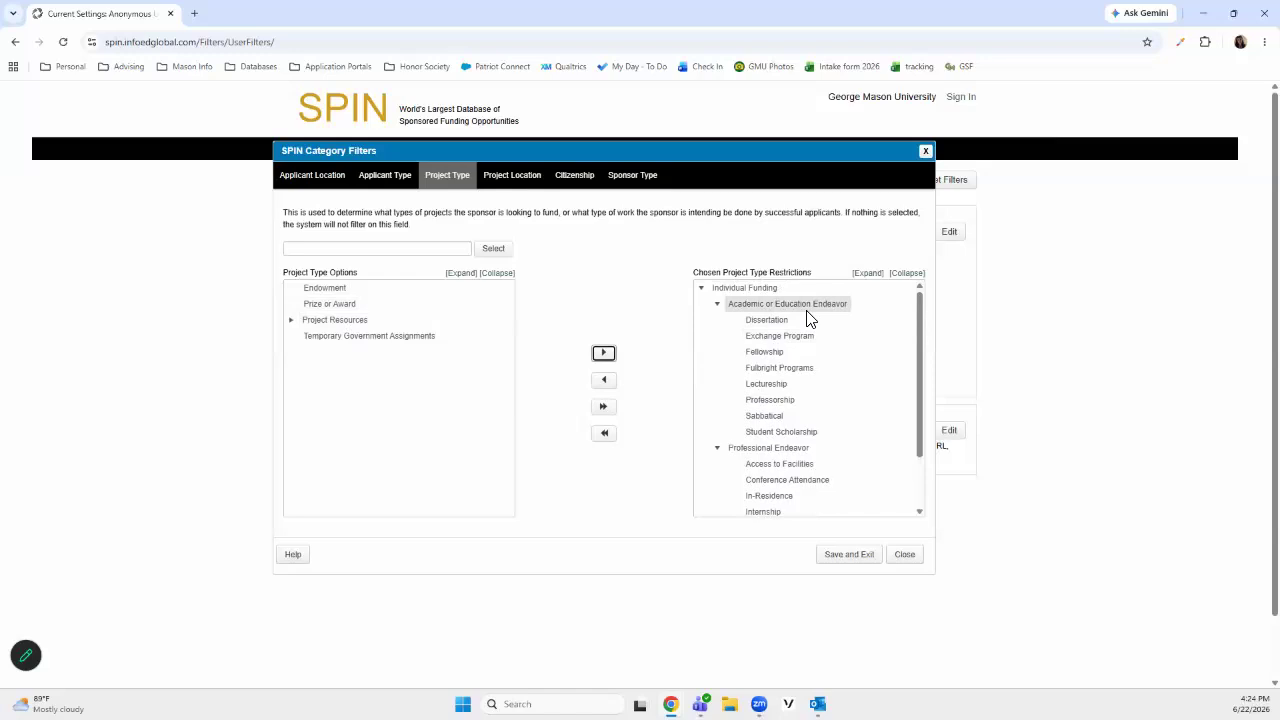
scroll(808, 318, "down", 2)
scroll(790, 397, "up", 2)
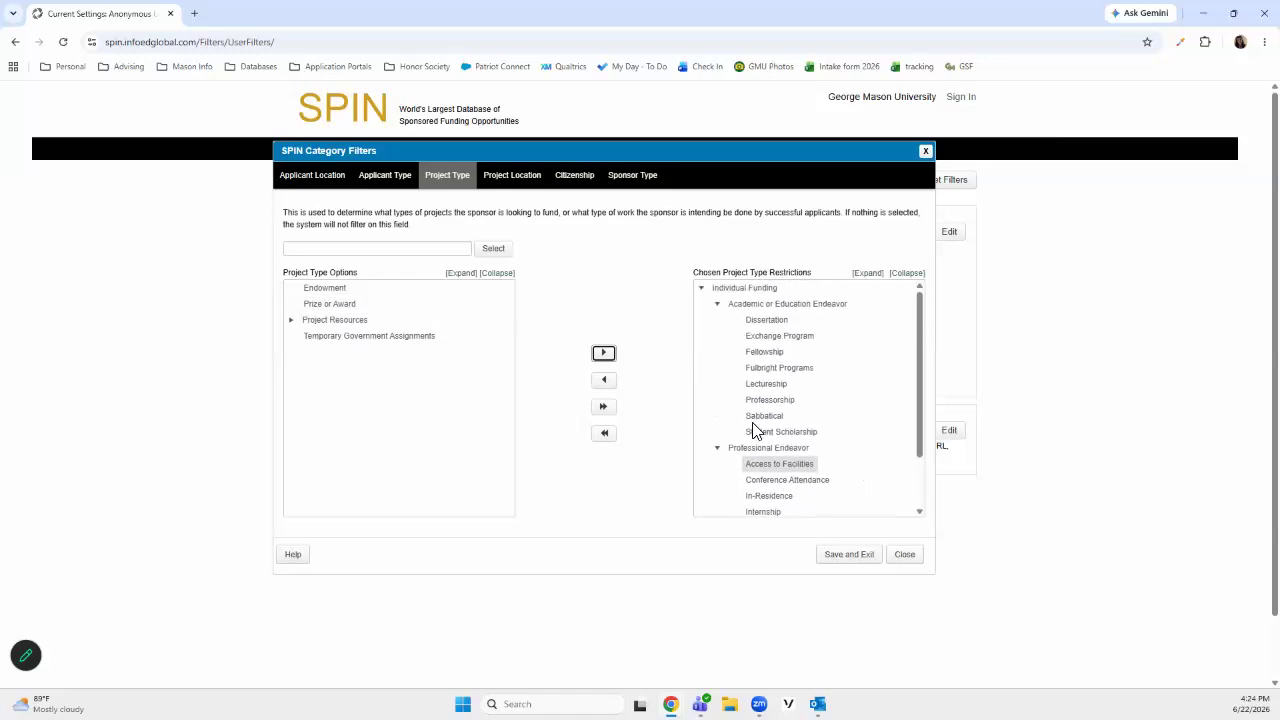
left_click(760, 418)
left_click(604, 386)
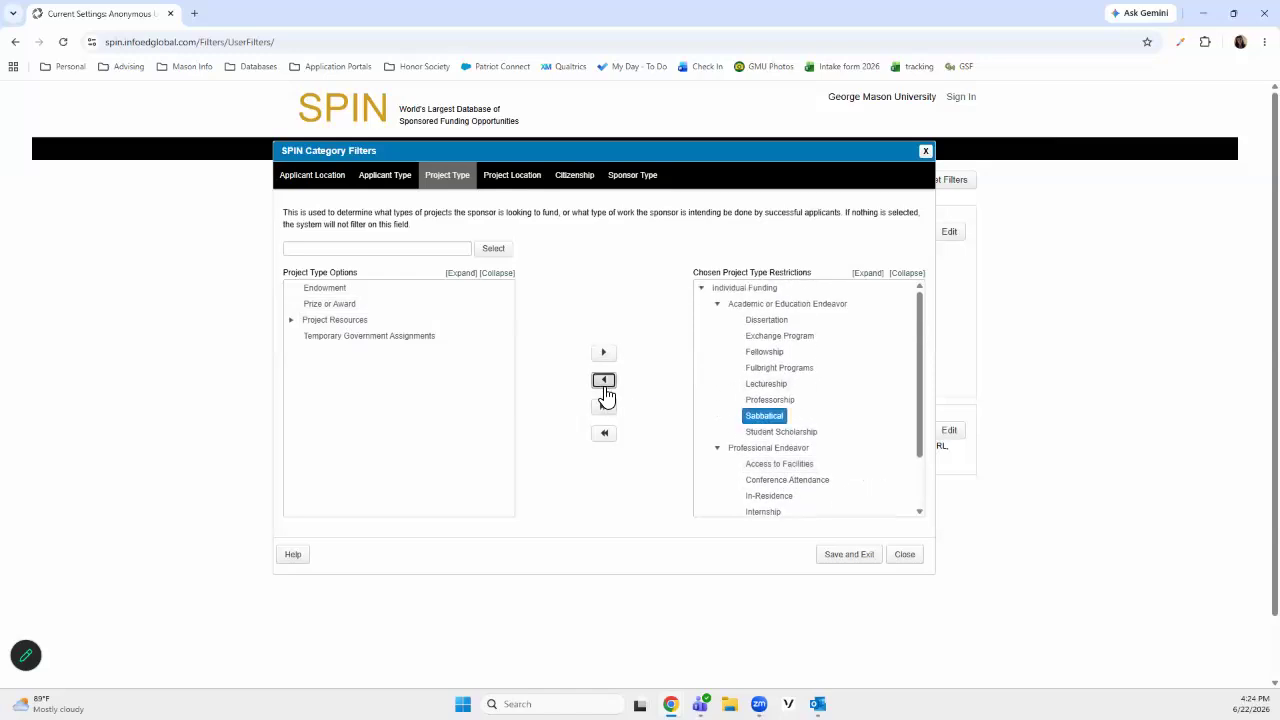
left_click(777, 402)
left_click(604, 381)
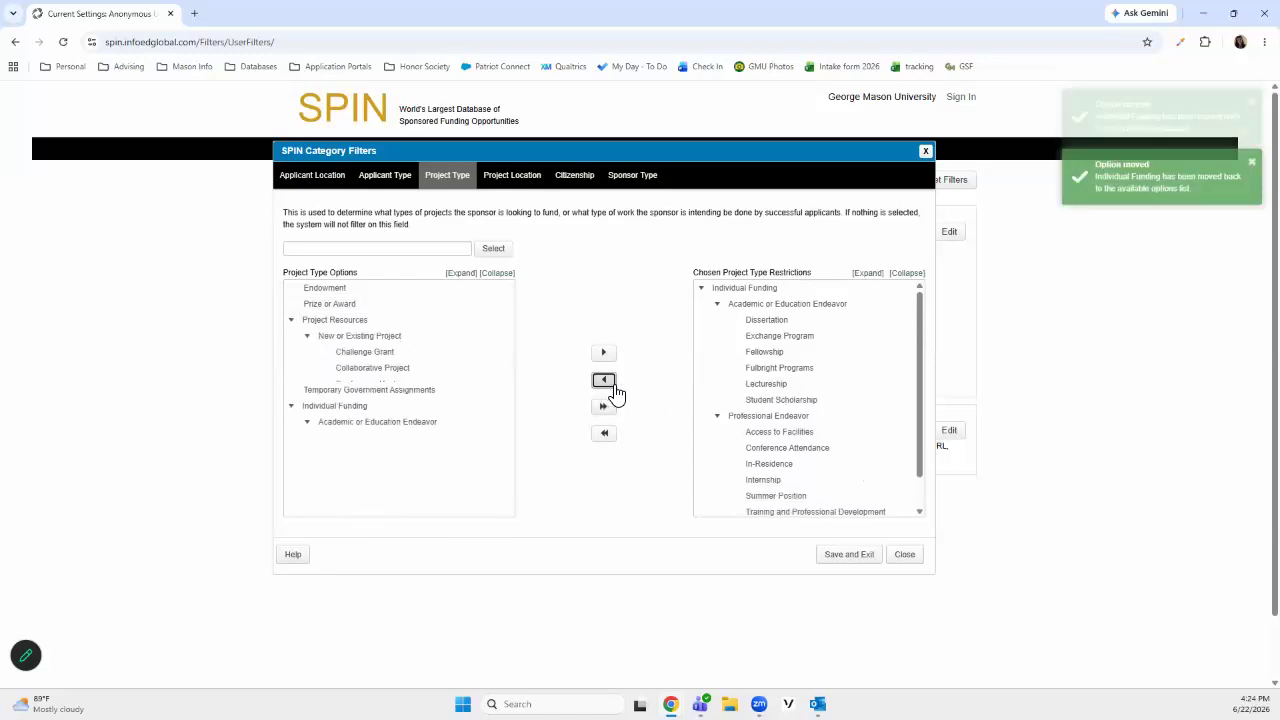
left_click(780, 386)
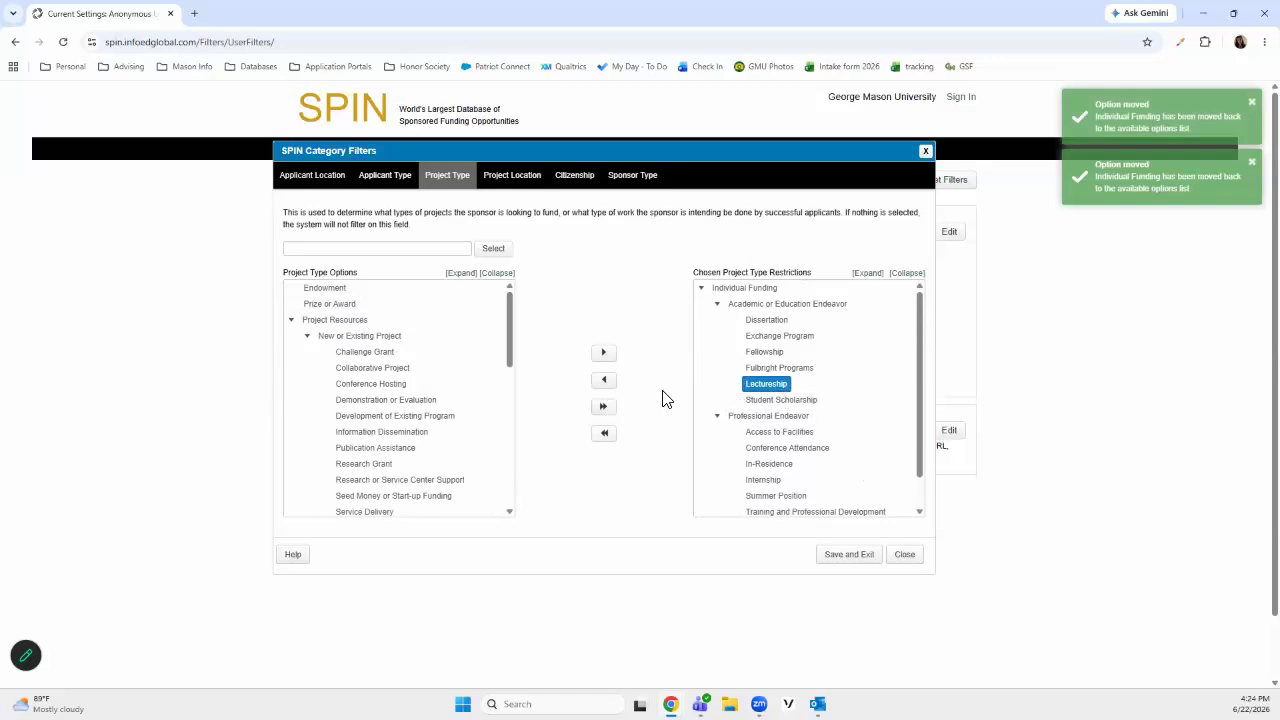
left_click(608, 384)
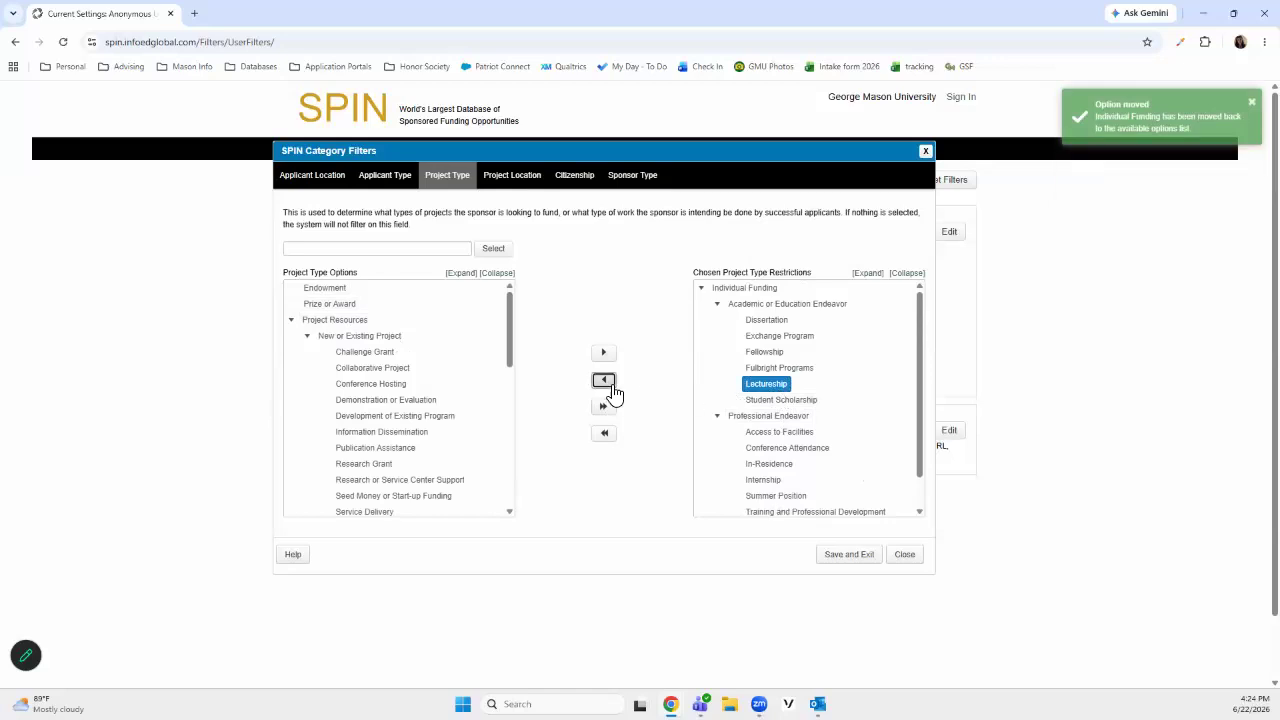
left_click(292, 320)
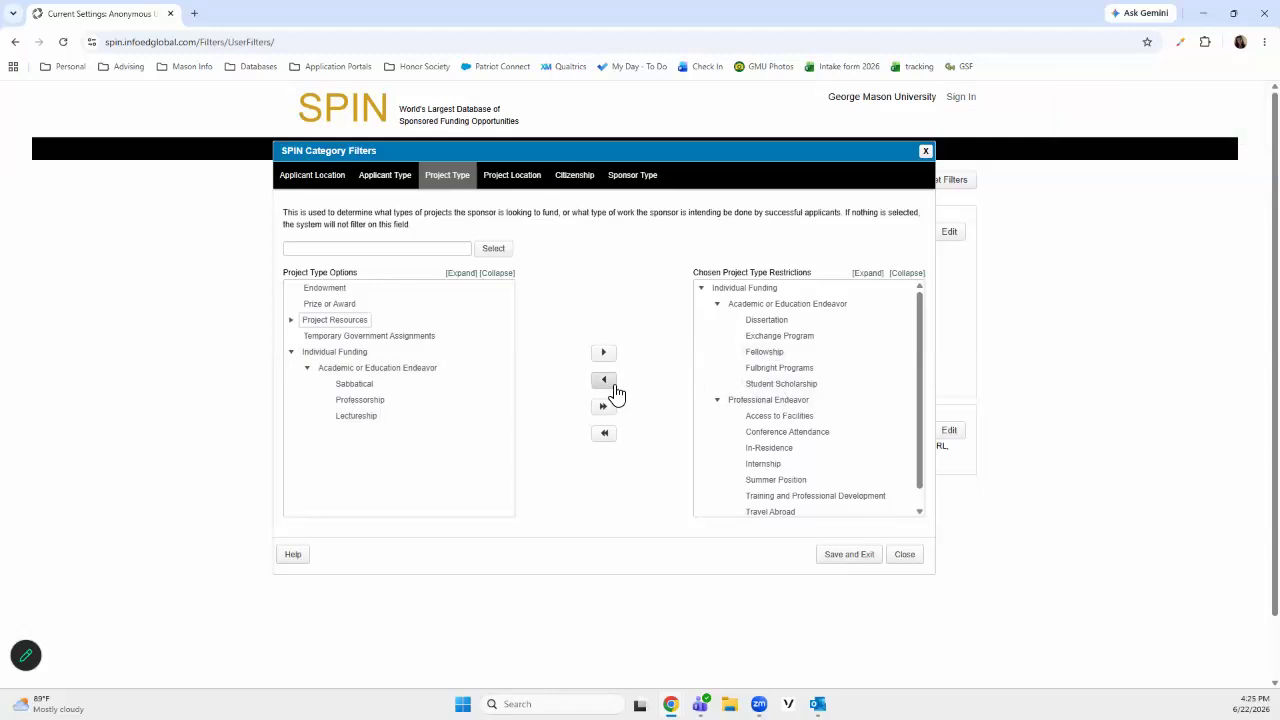
Add Europe with all its regions to the chosen project locations
left_click(500, 180)
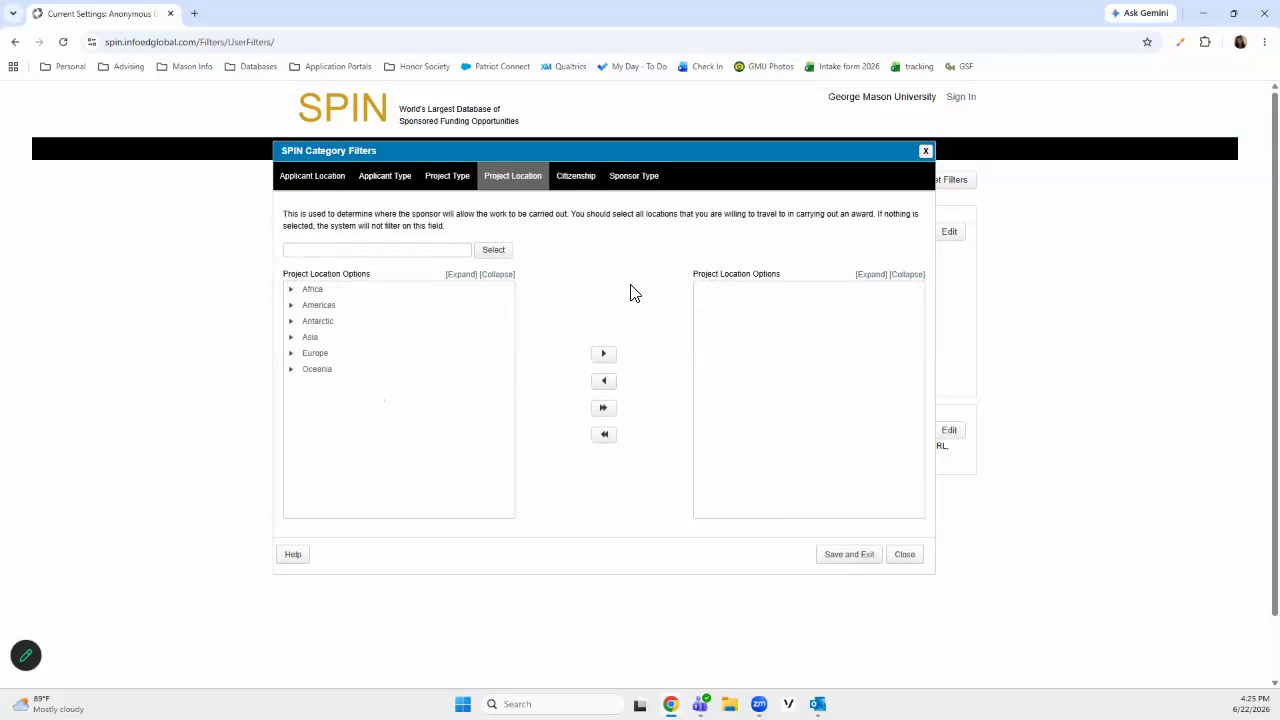
left_click(295, 355)
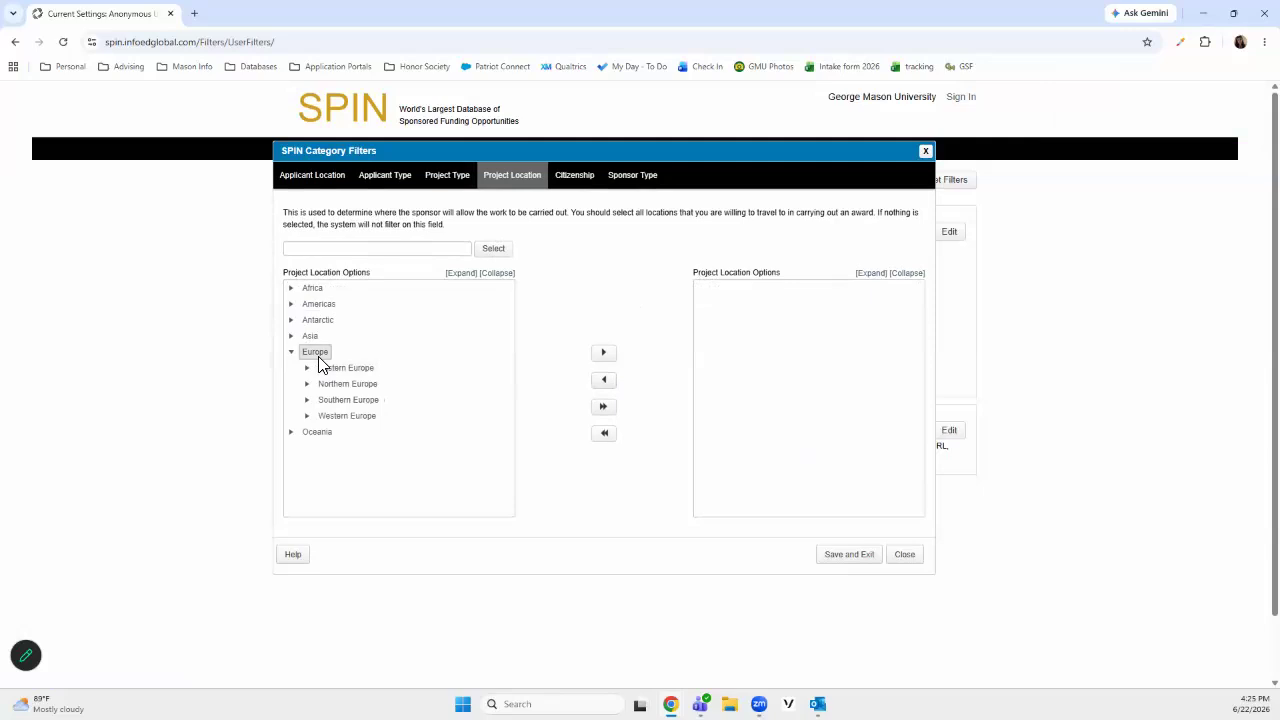
left_click(319, 357)
left_click(604, 353)
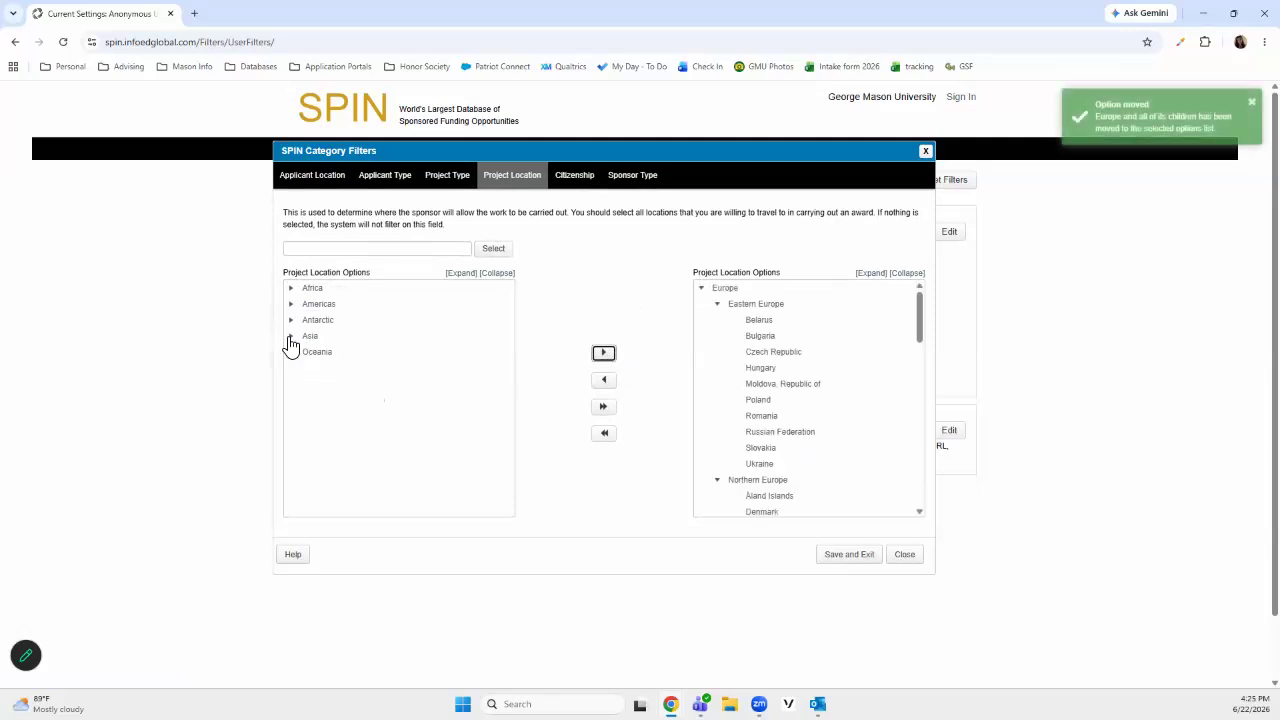
Add South America, under Americas, to the chosen project locations
left_click(316, 305)
left_click(291, 306)
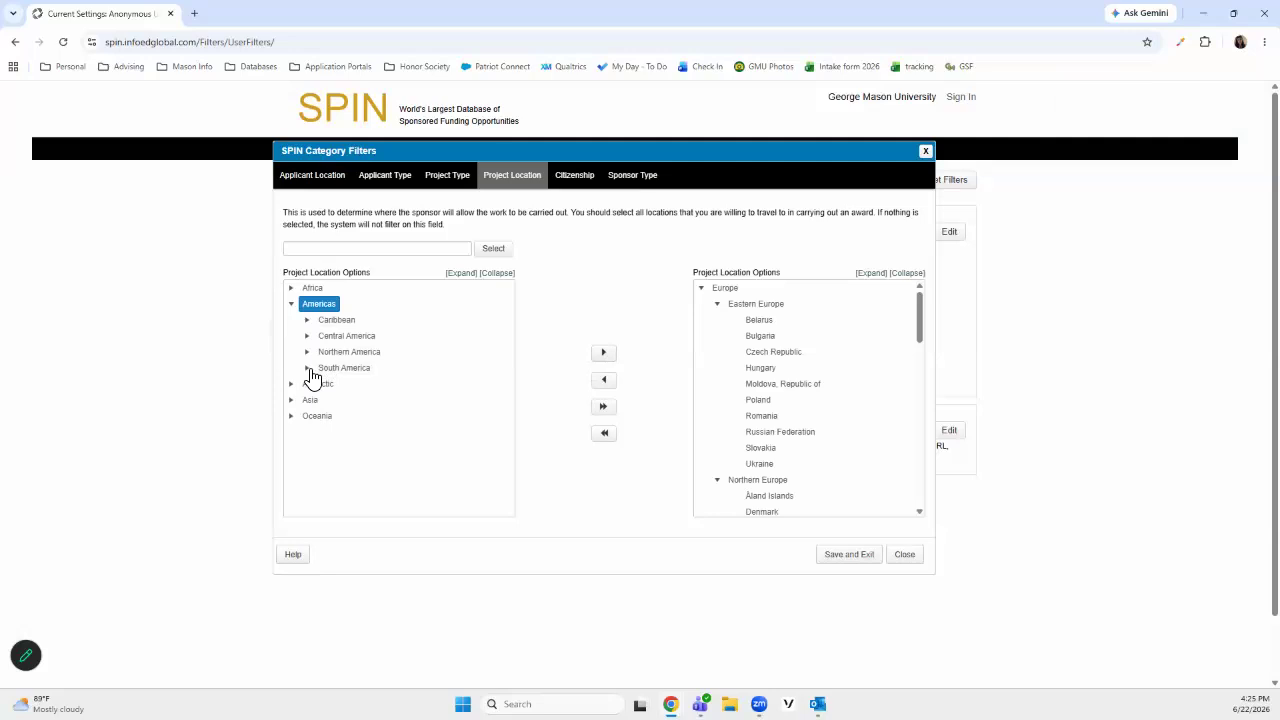
left_click(343, 367)
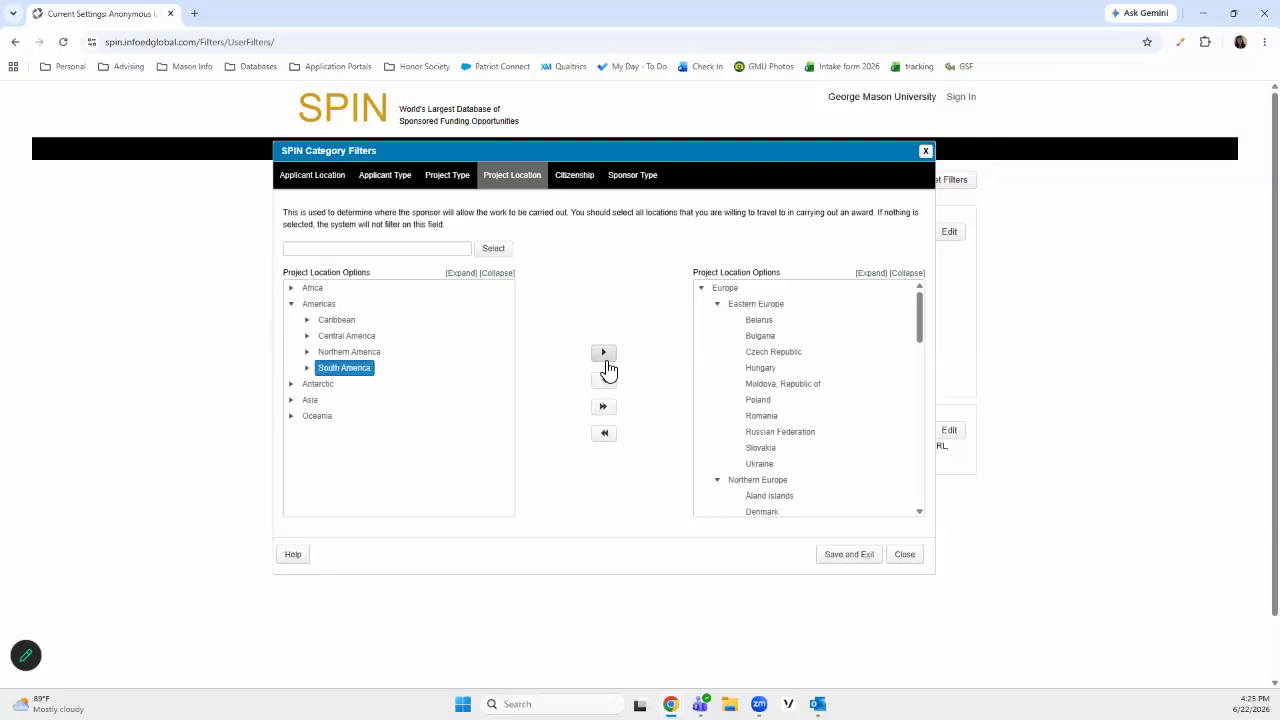
left_click(605, 357)
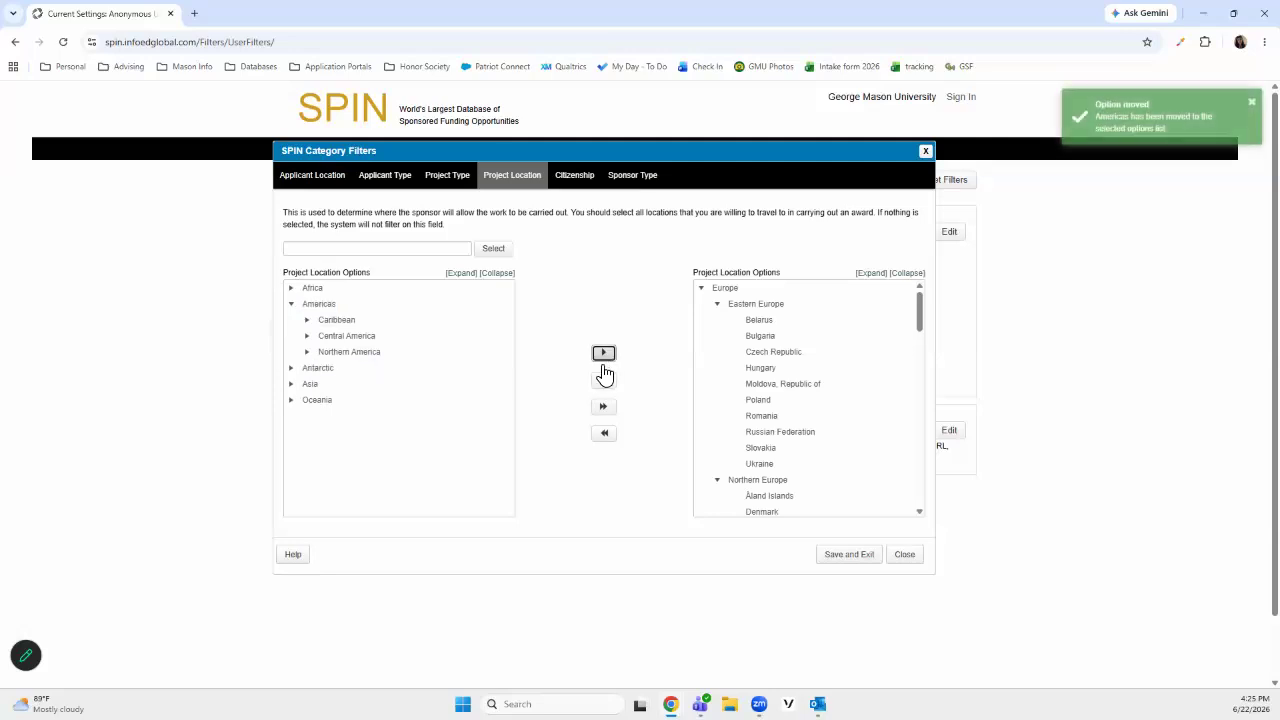
scroll(810, 380, "down", 5)
scroll(810, 378, "down", 3)
scroll(810, 378, "up", 8)
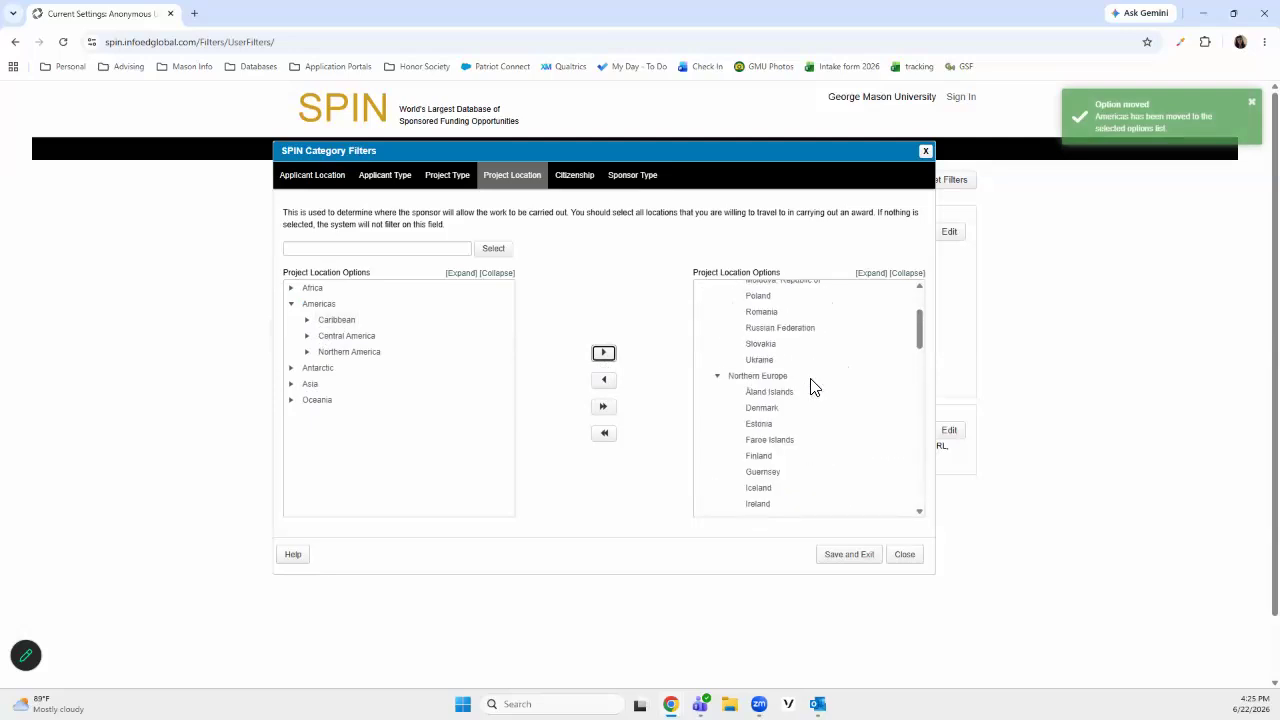
Find the citizenship statuses matching "united" and add United States (USA) Citizen to the chosen citizenship options
left_click(575, 197)
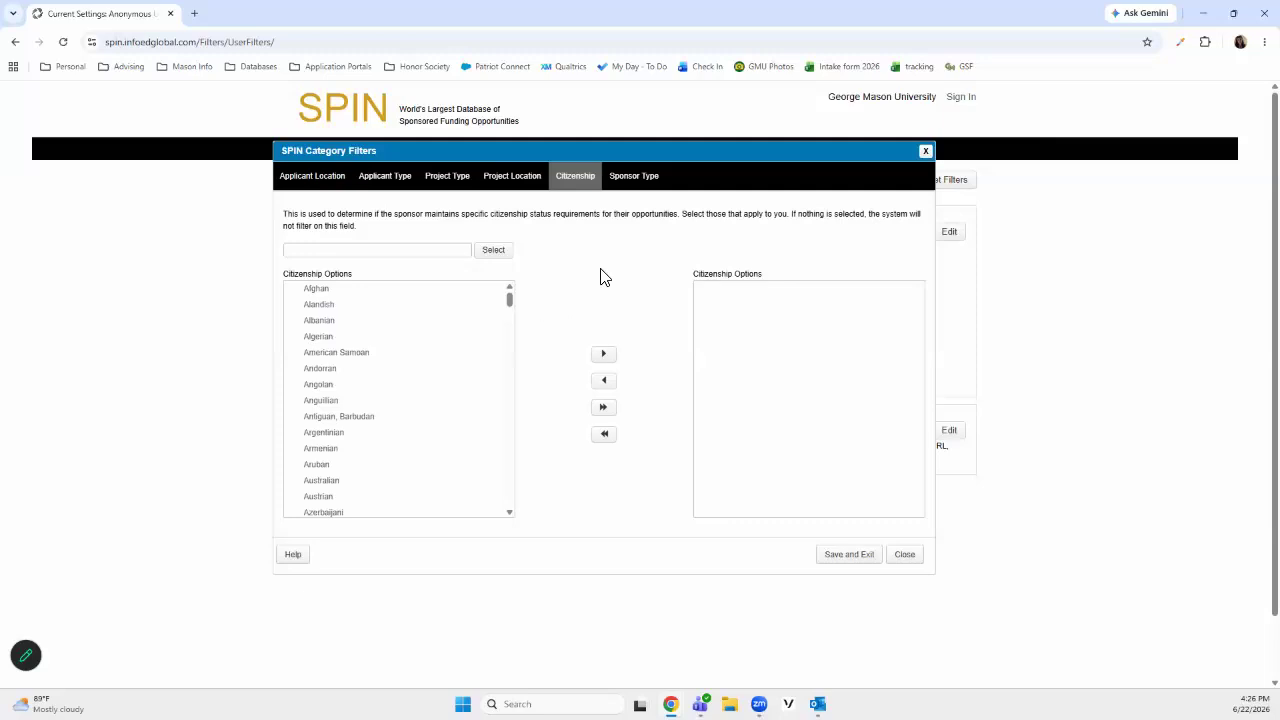
left_click(422, 250)
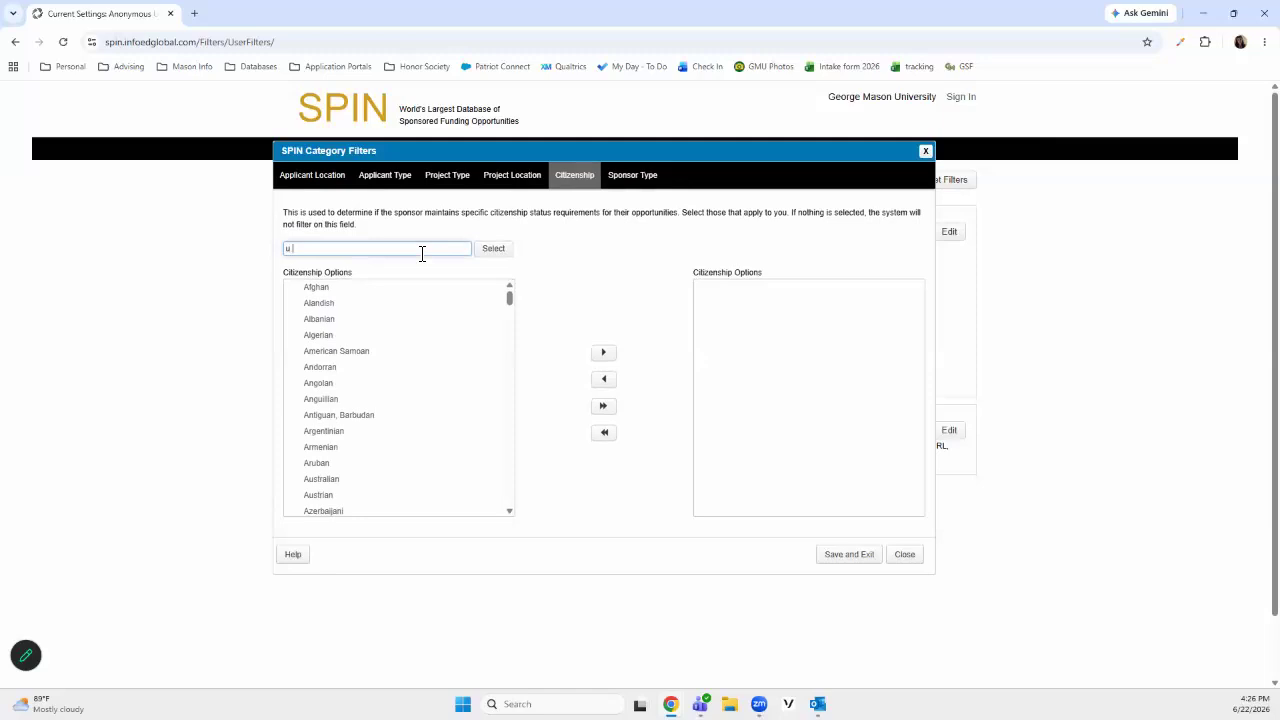
type("united")
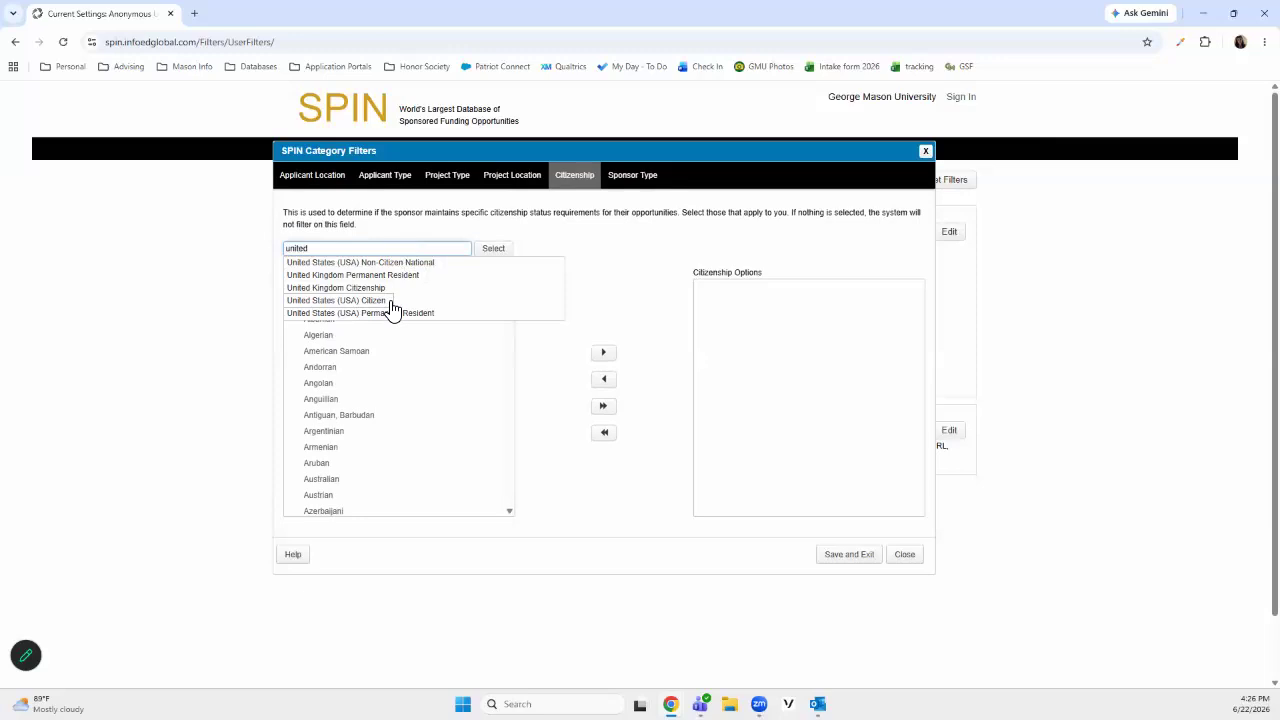
left_click(508, 262)
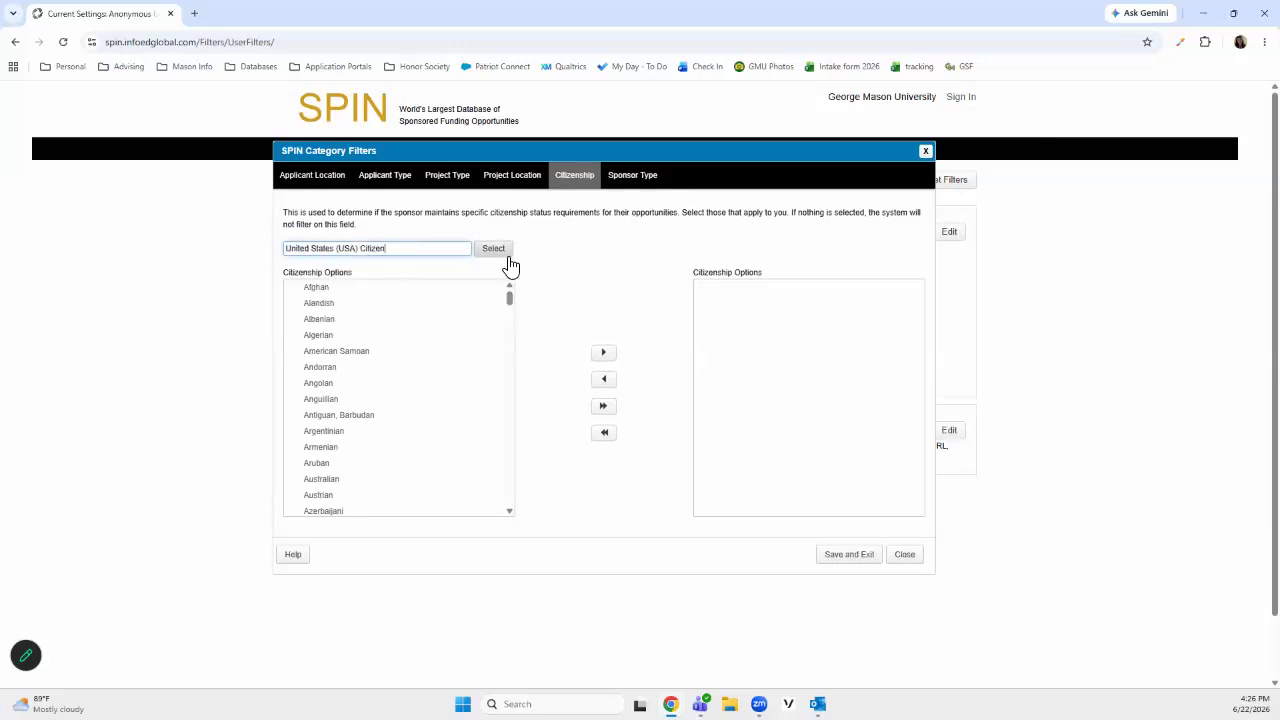
left_click(502, 252)
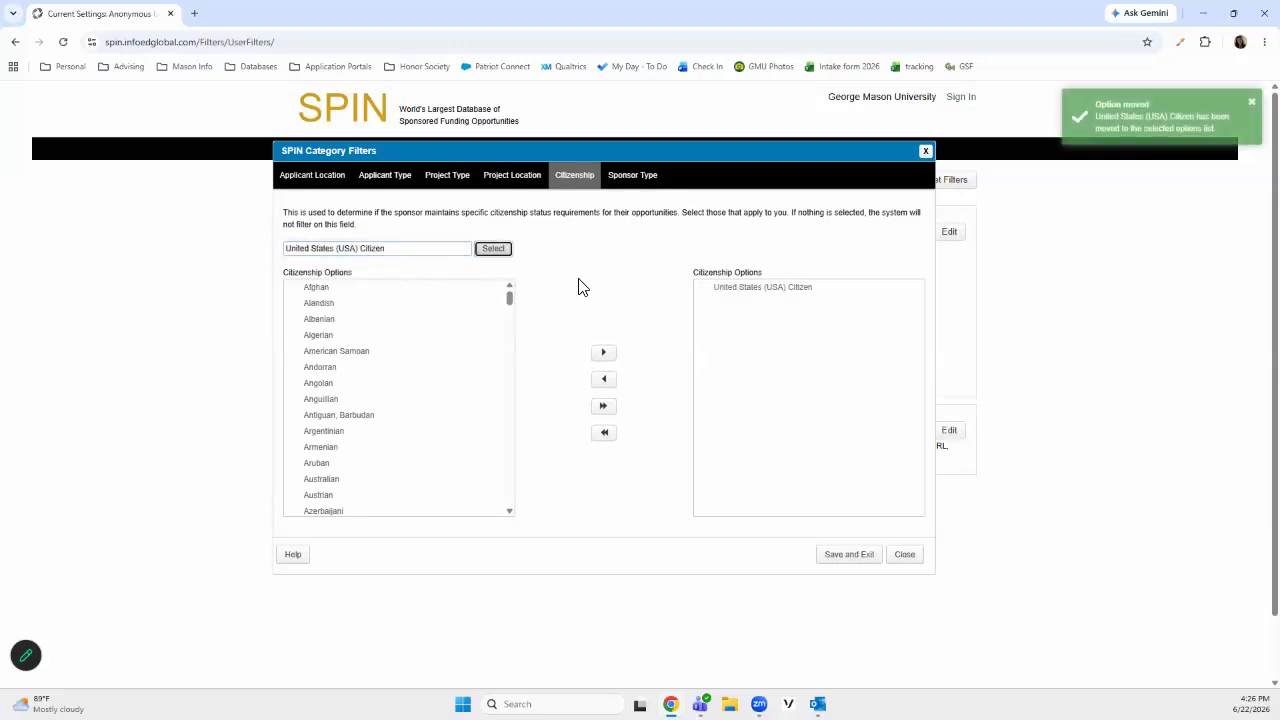
Look up the other United States (USA) statuses among the available citizenship options
left_click(458, 254)
double_click(368, 250)
key("BackSpace")
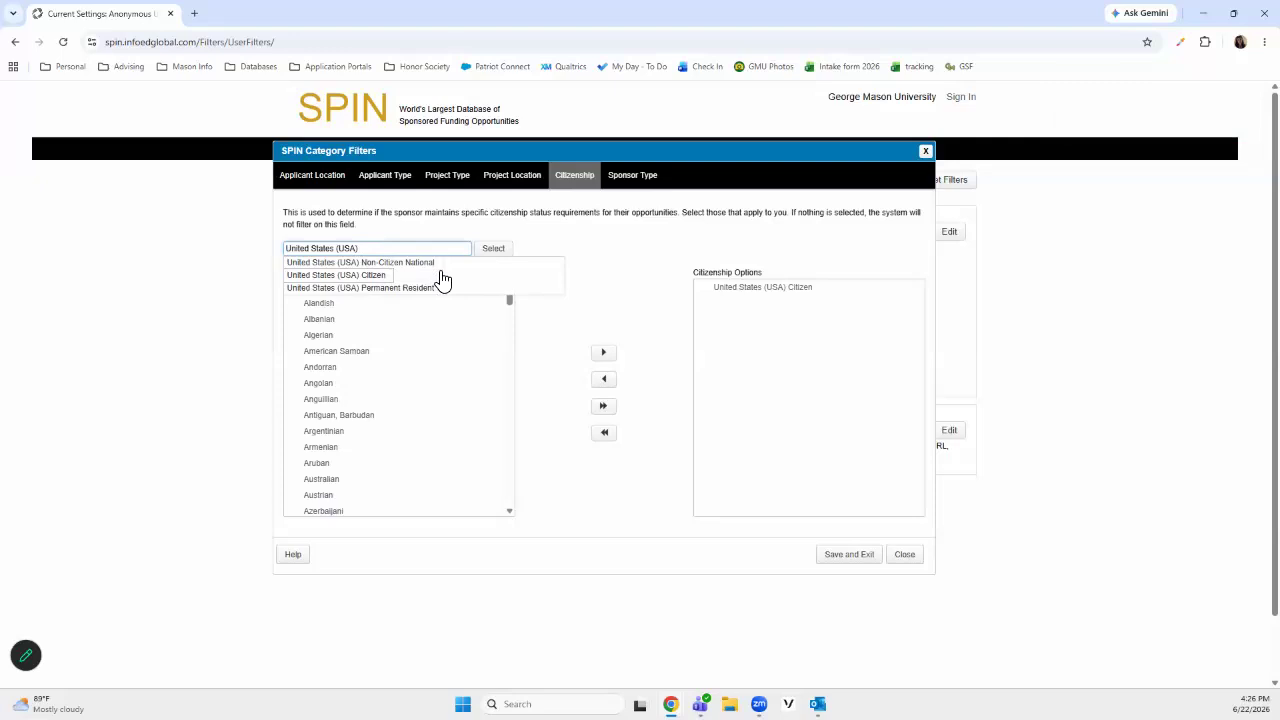
left_click(624, 257)
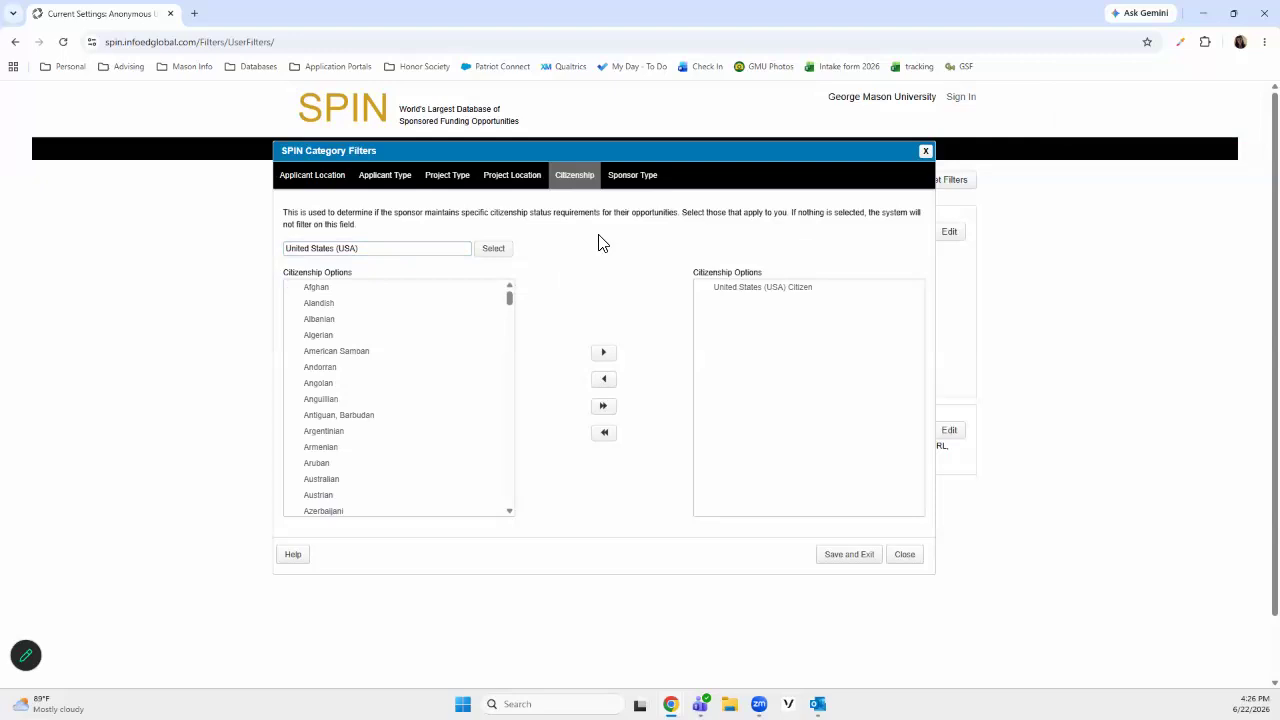
Add all sponsor types to the chosen sponsor types, excluding Government and Public Sector
left_click(634, 192)
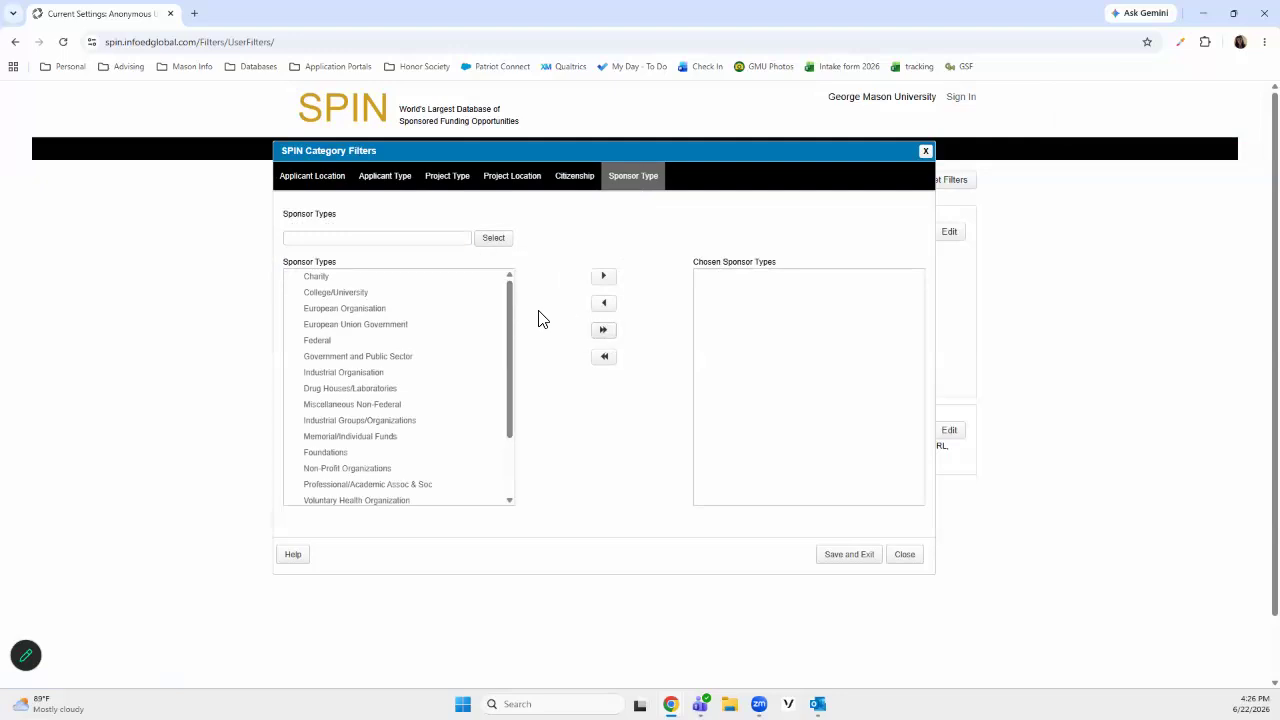
scroll(474, 363, "down", 1)
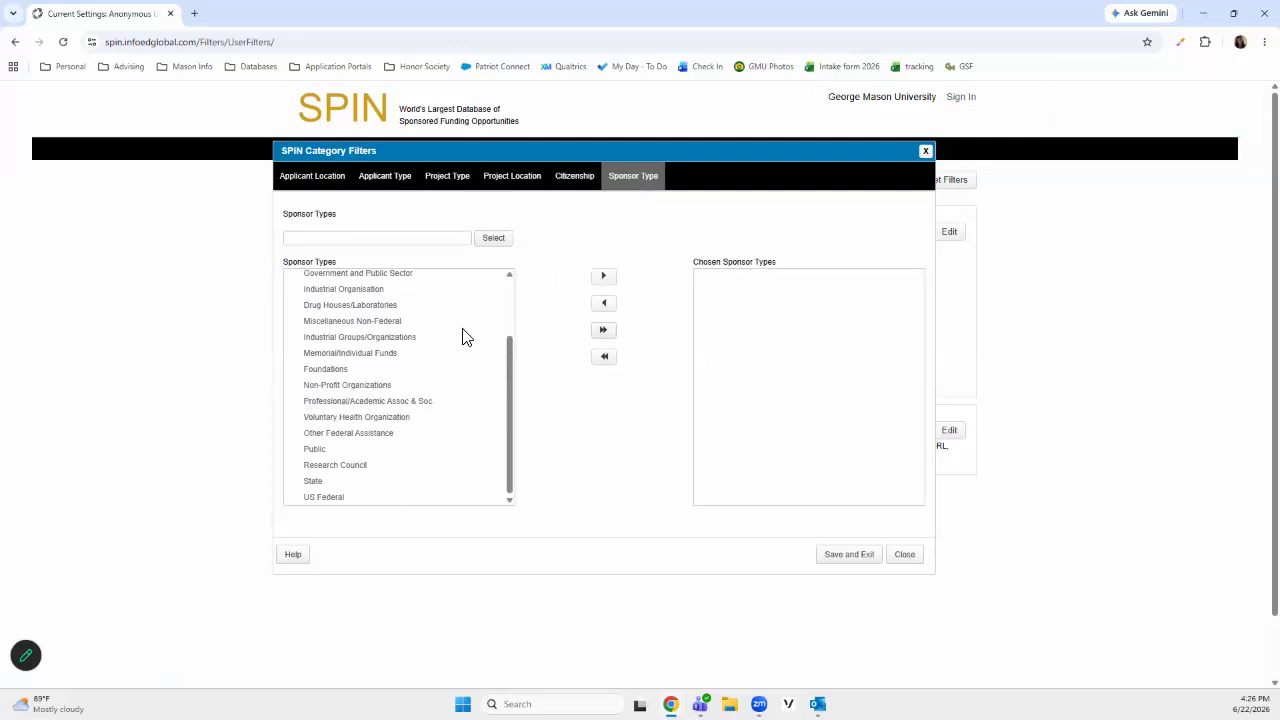
scroll(463, 337, "up", 3)
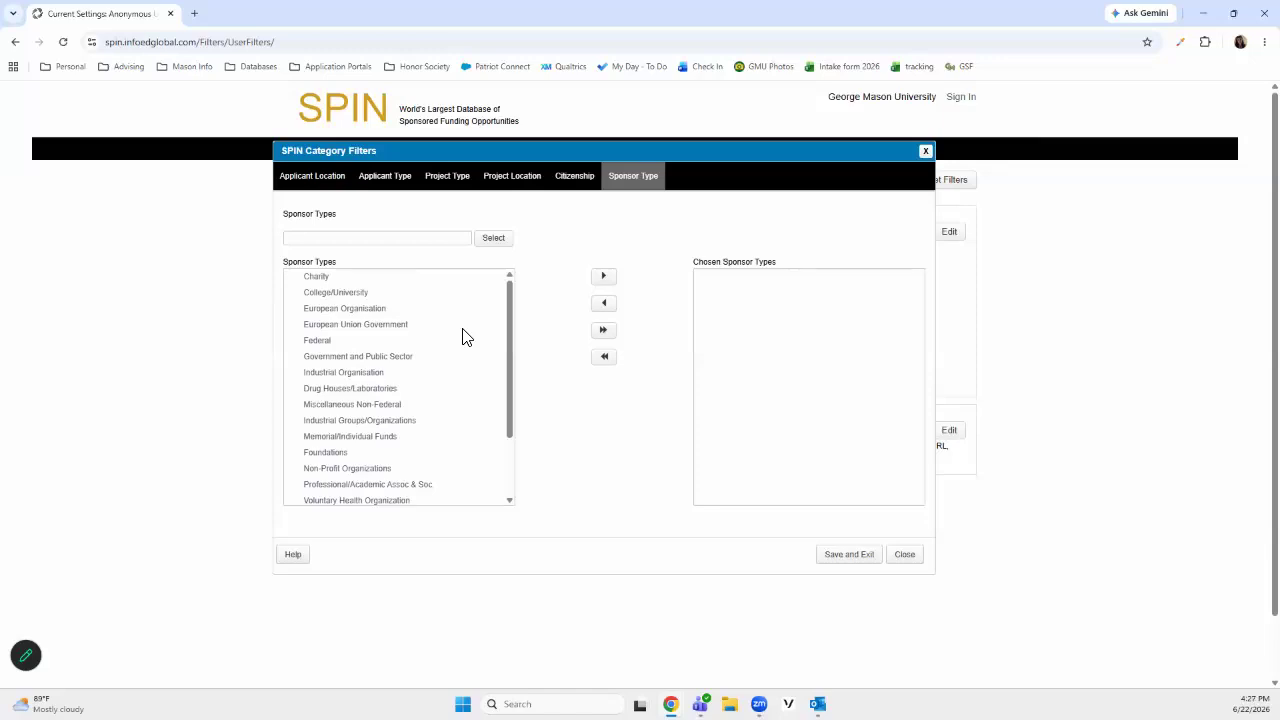
left_click(398, 360)
left_click(605, 333)
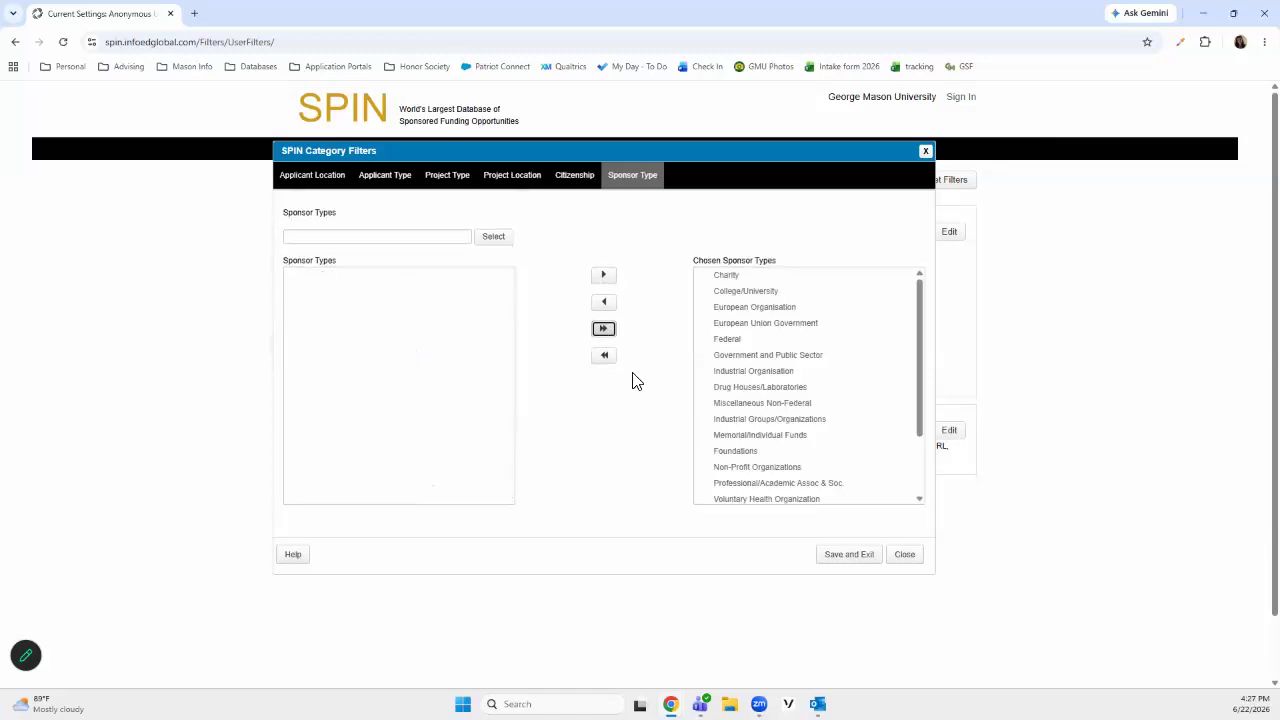
left_click(776, 356)
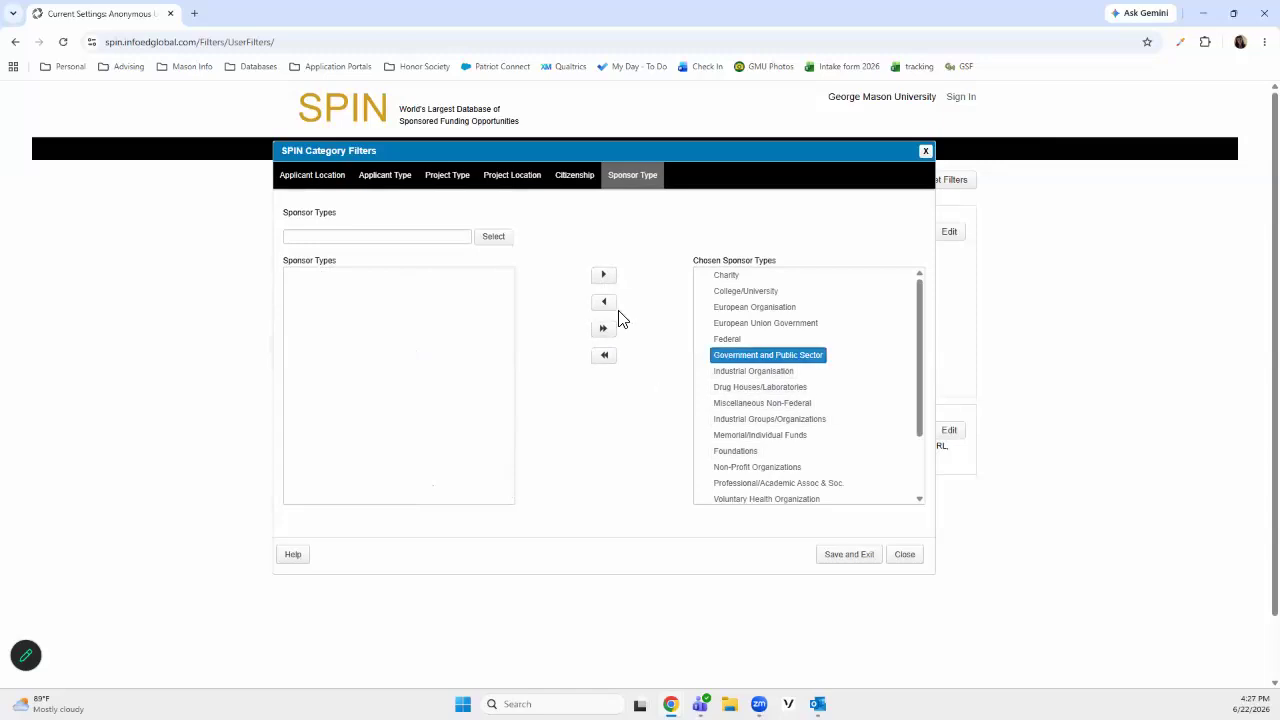
left_click(604, 302)
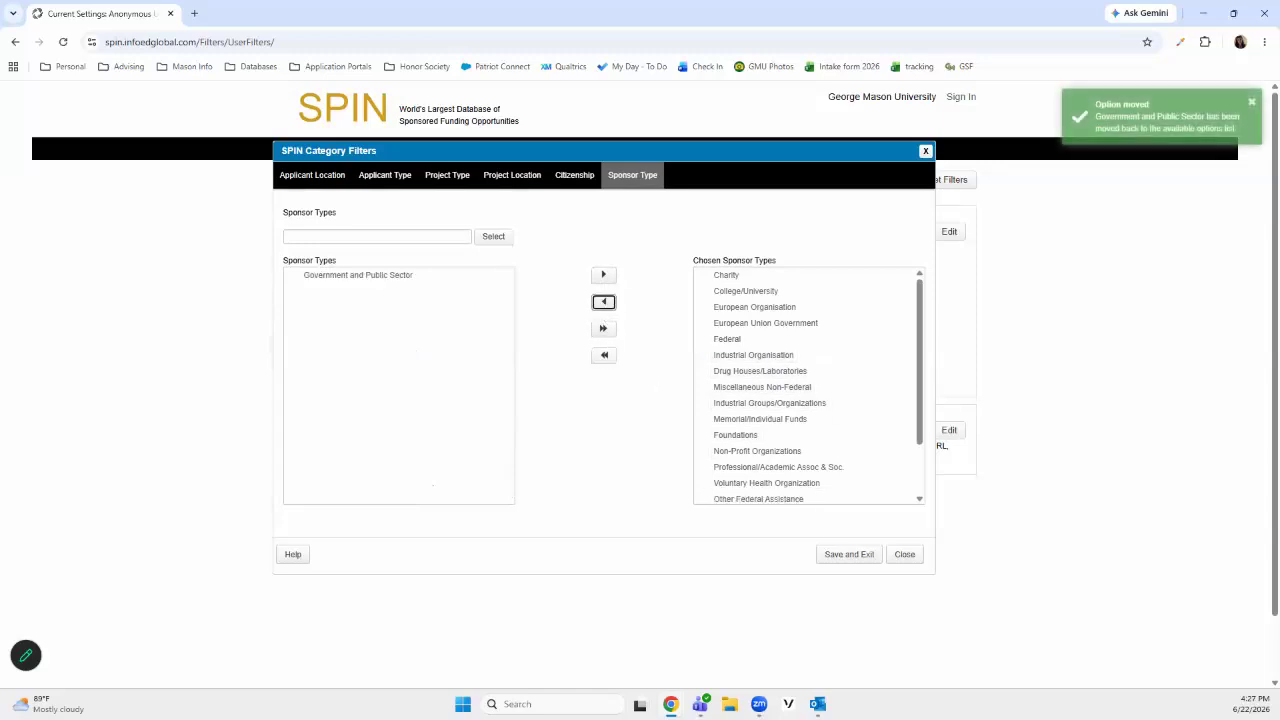
Clear all chosen sponsor types and save the category filters
left_click(604, 360)
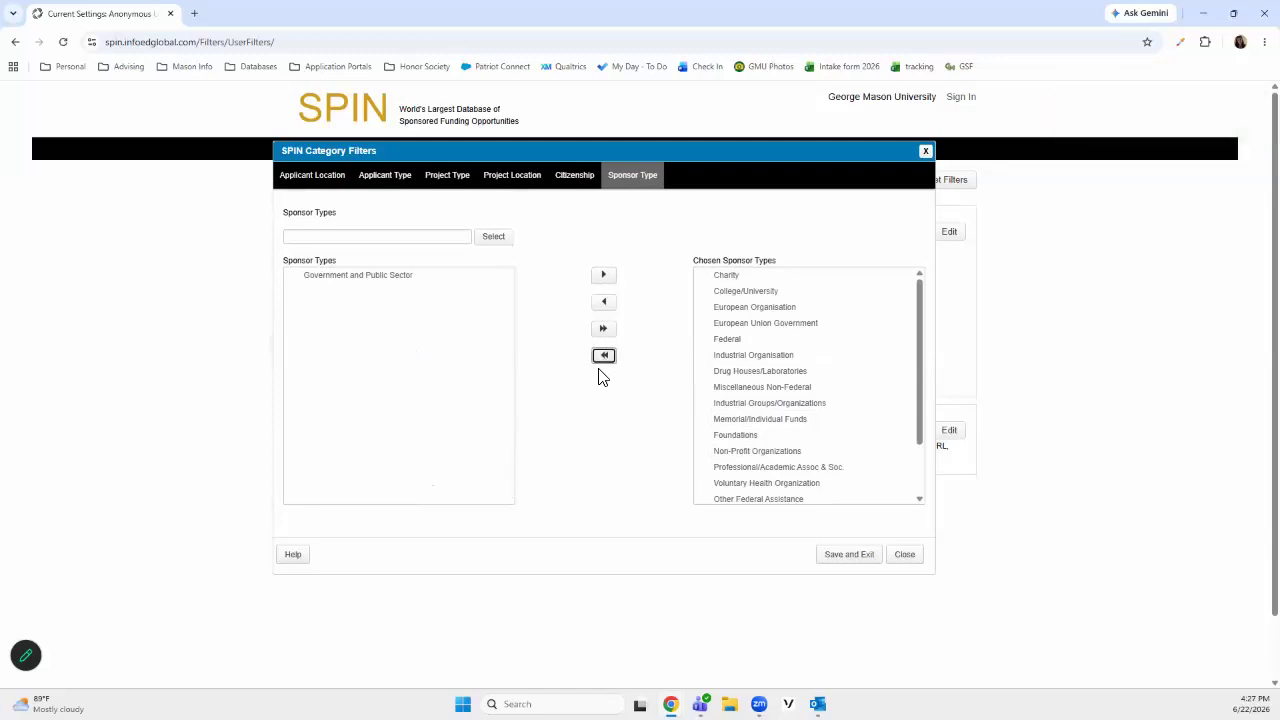
left_click(606, 362)
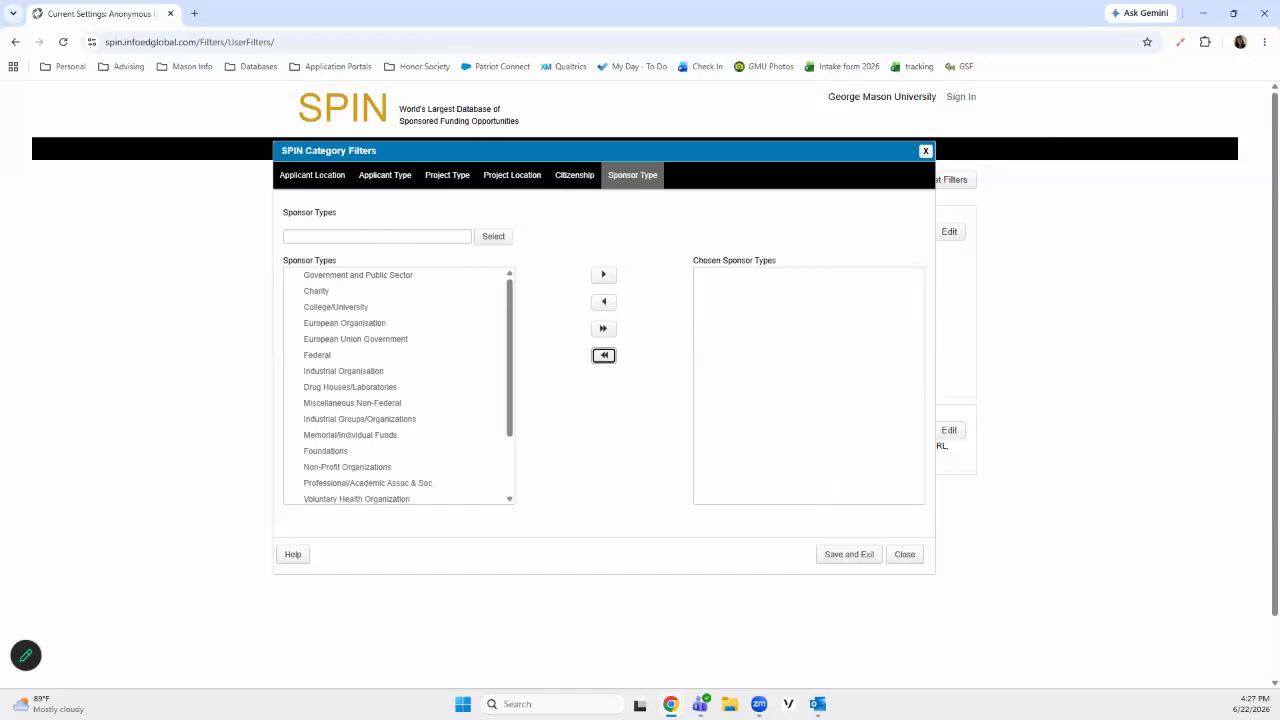
left_click(848, 554)
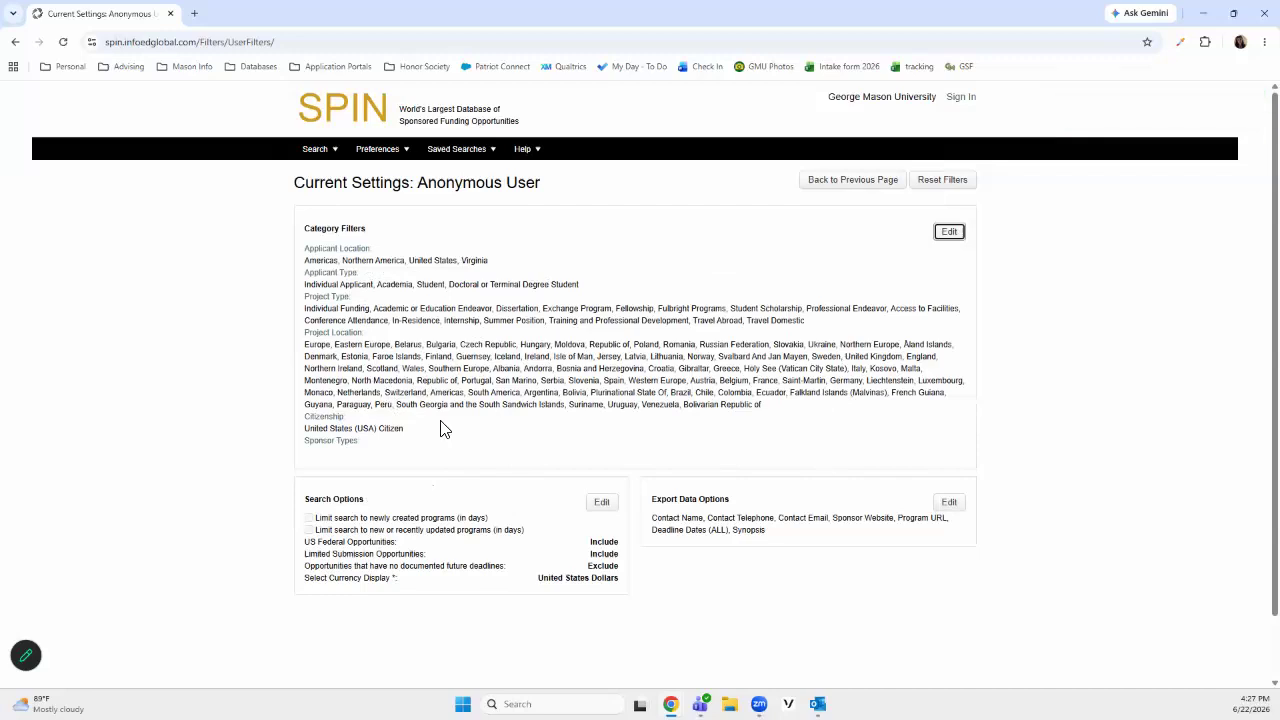
scroll(445, 428, "down", 1)
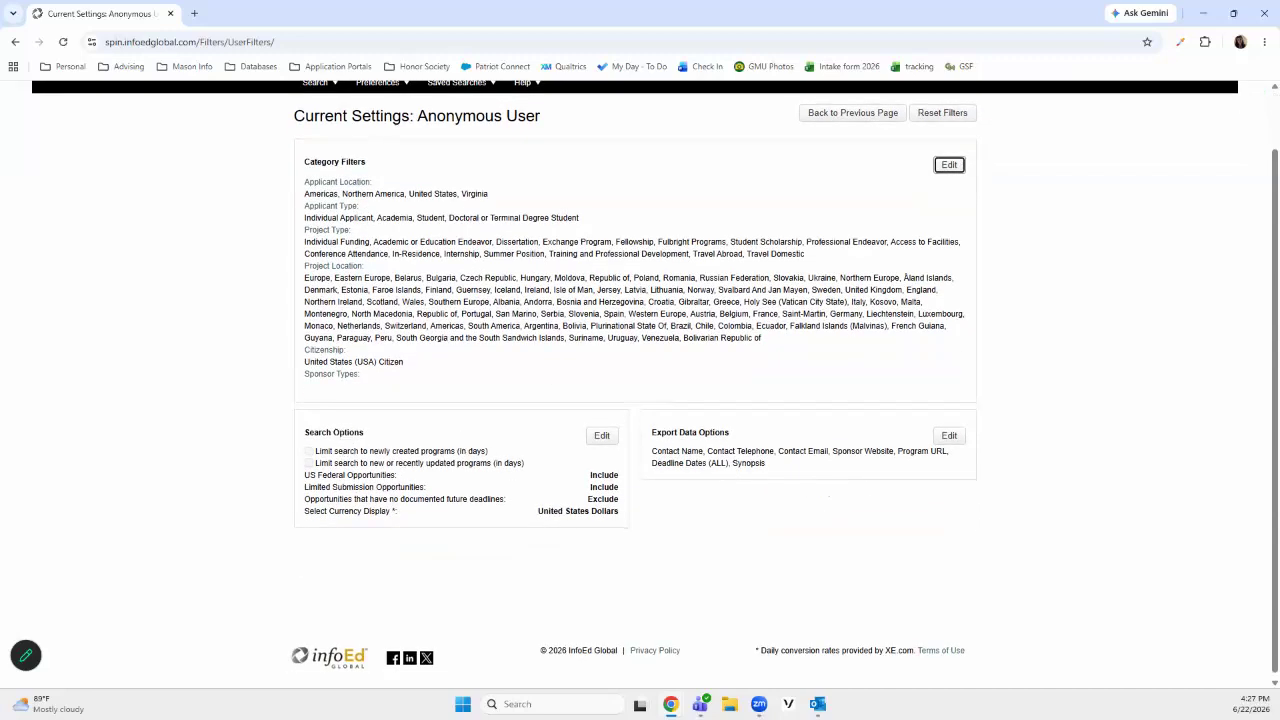
scroll(640, 360, "up", 1)
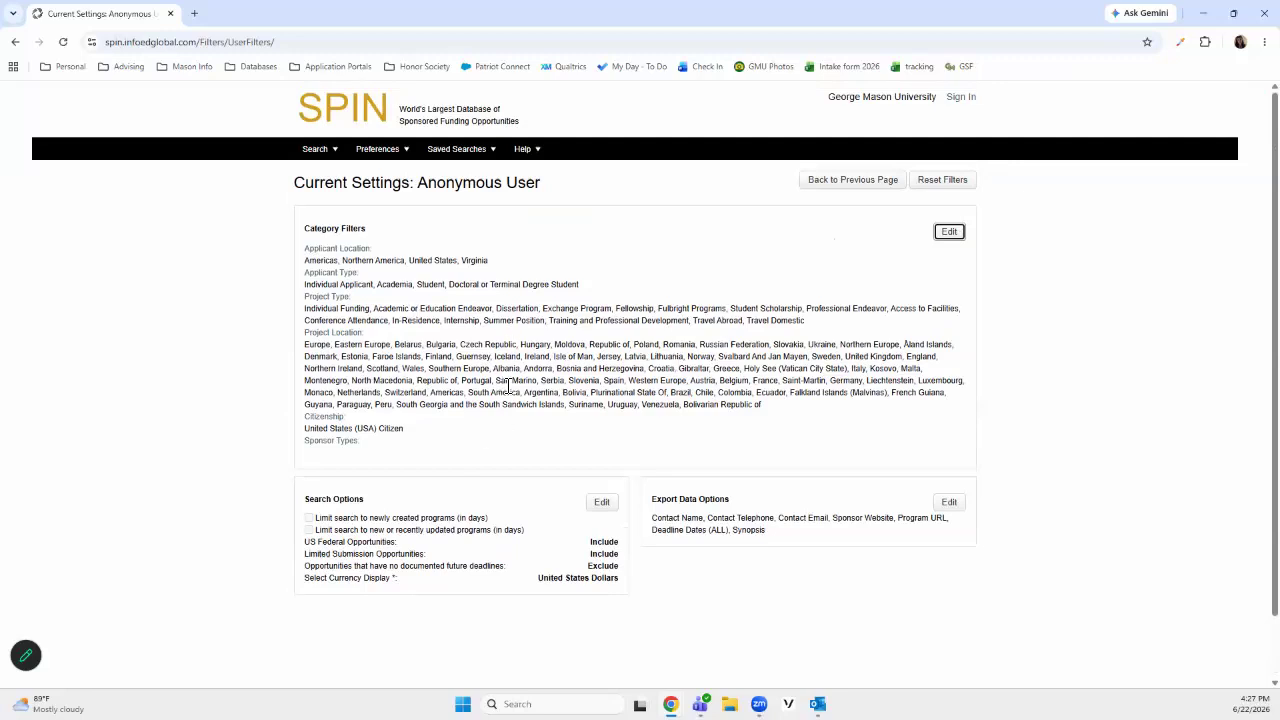
Switch to Keyword Search and open the keyword selection window, placing it near the middle of the page
left_click(317, 154)
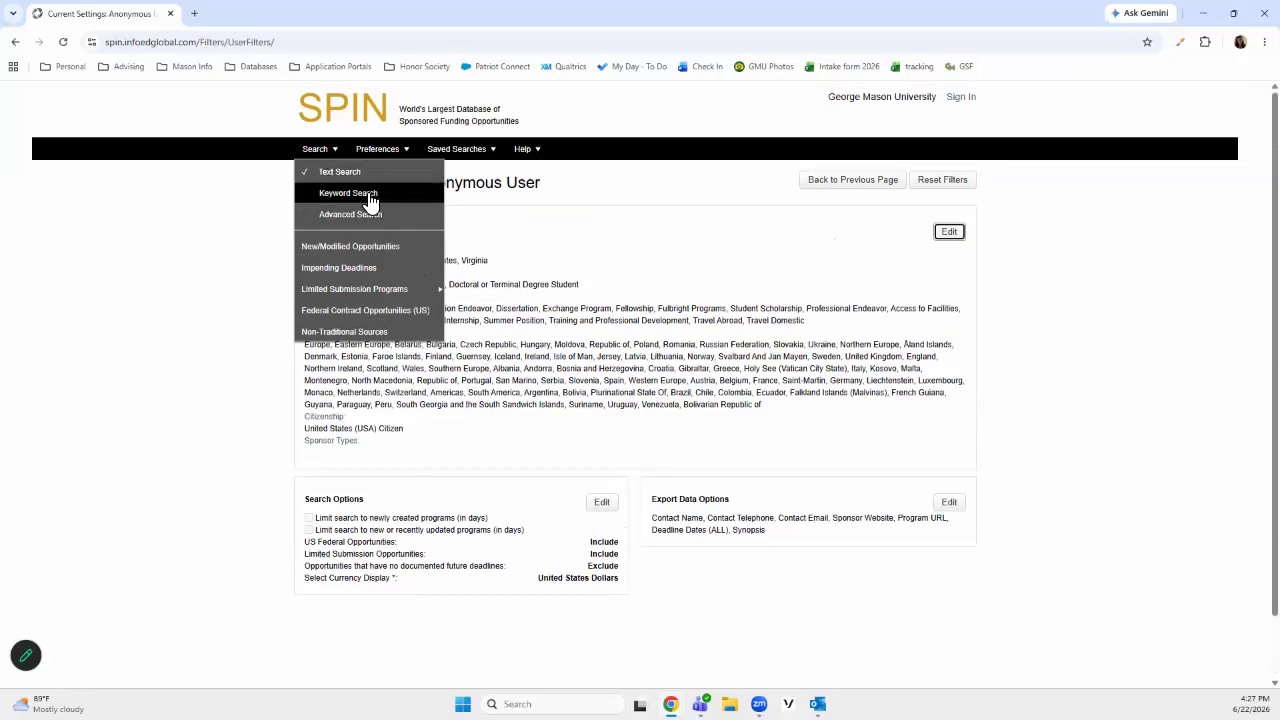
left_click(369, 198)
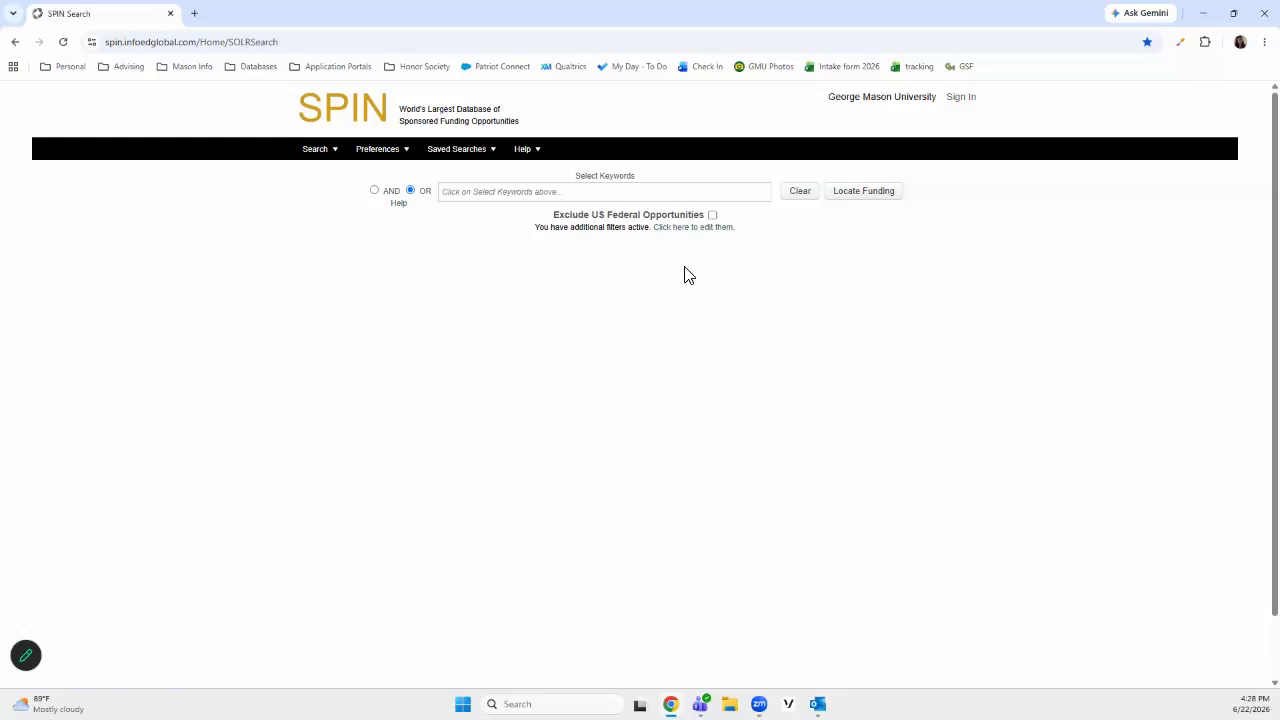
left_click(600, 189)
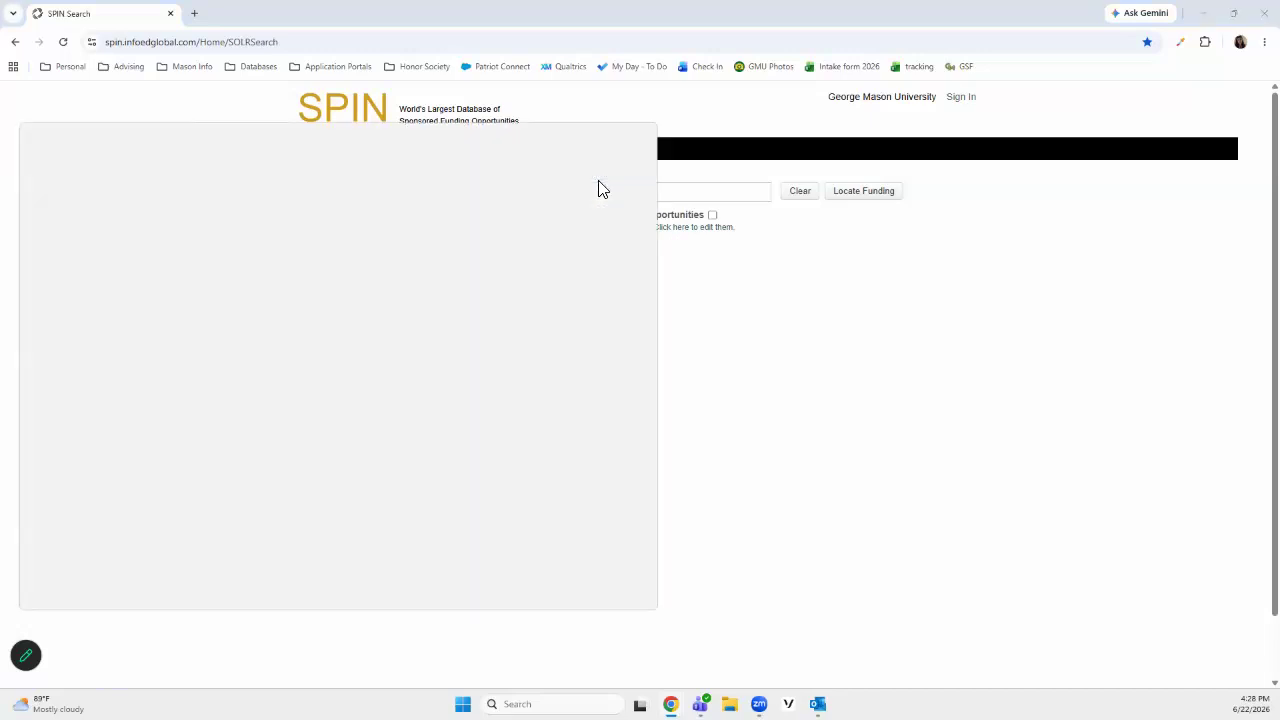
left_click_drag(510, 119, 792, 118)
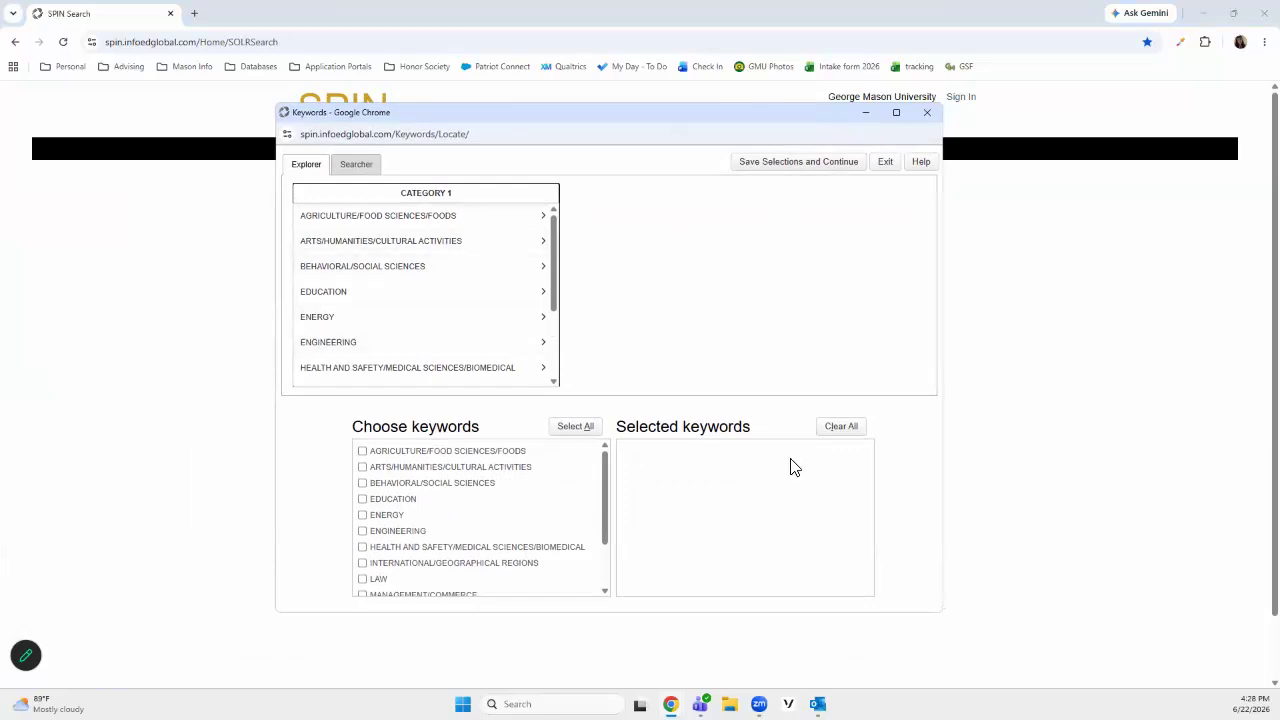
Search the keywords for "climate" and select Climate Change, Climate Change - Mitigation and Climate Change - Impacts
left_click(356, 165)
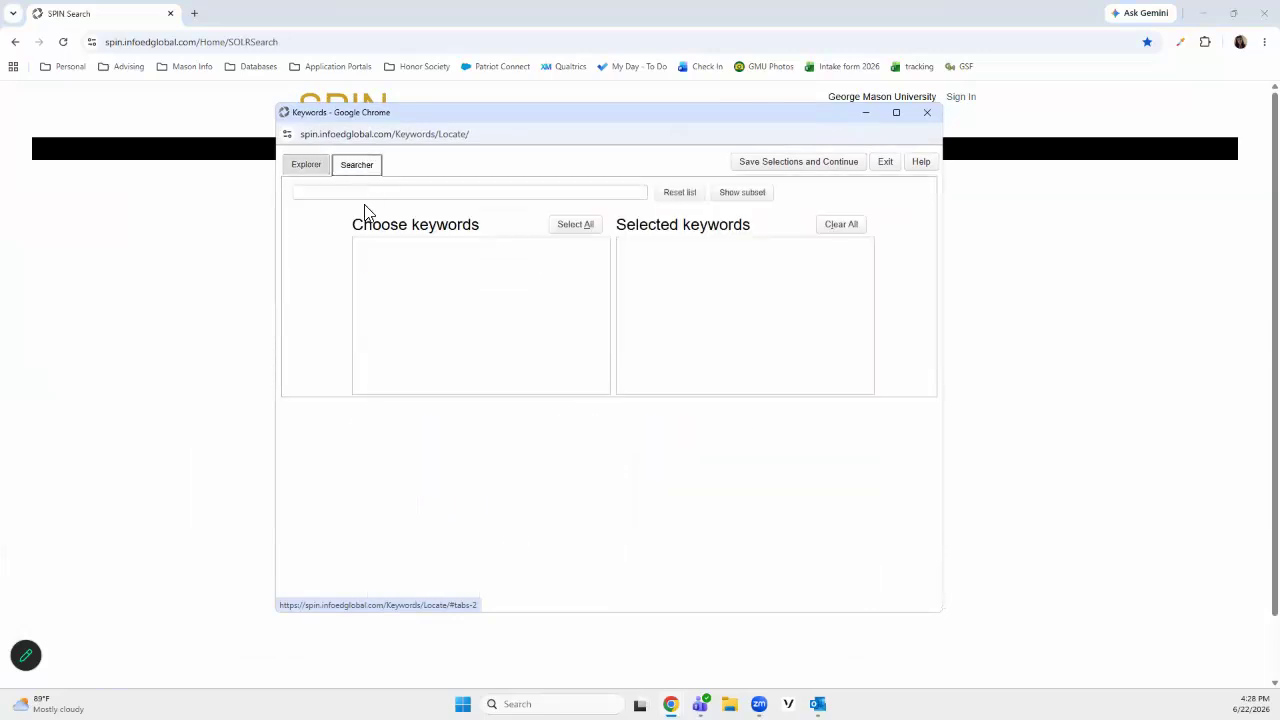
left_click(369, 197)
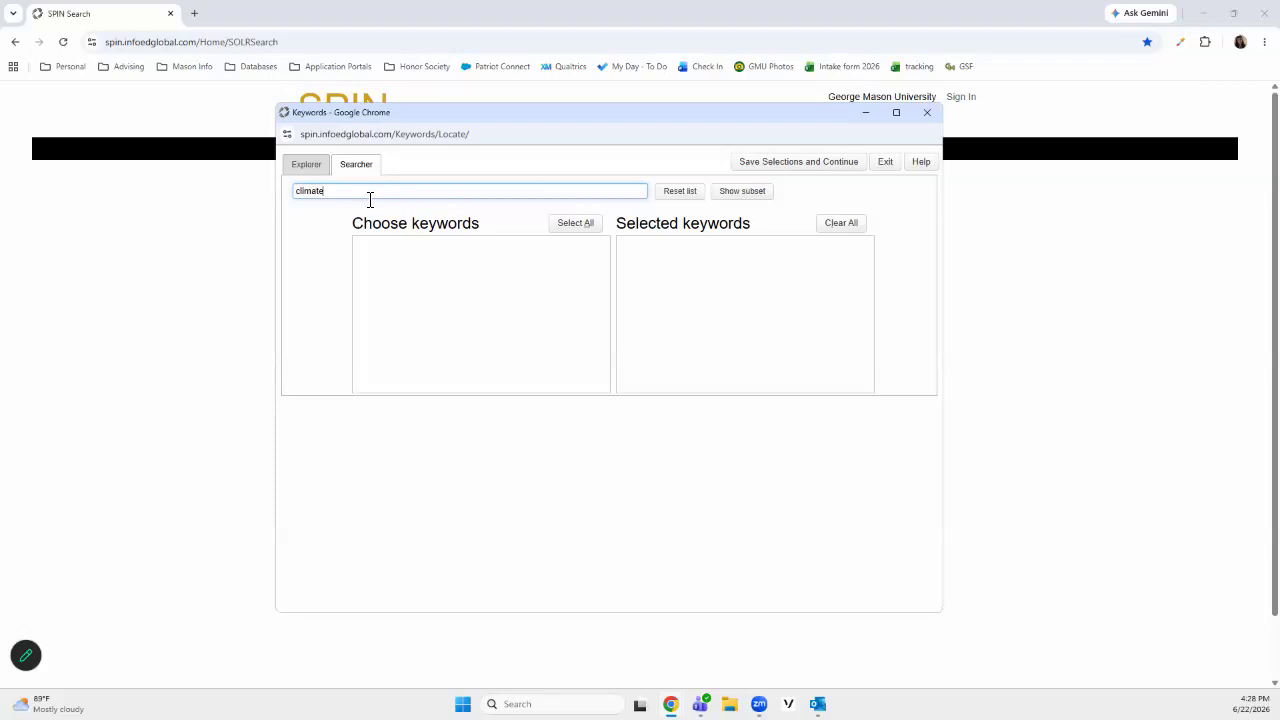
left_click(753, 197)
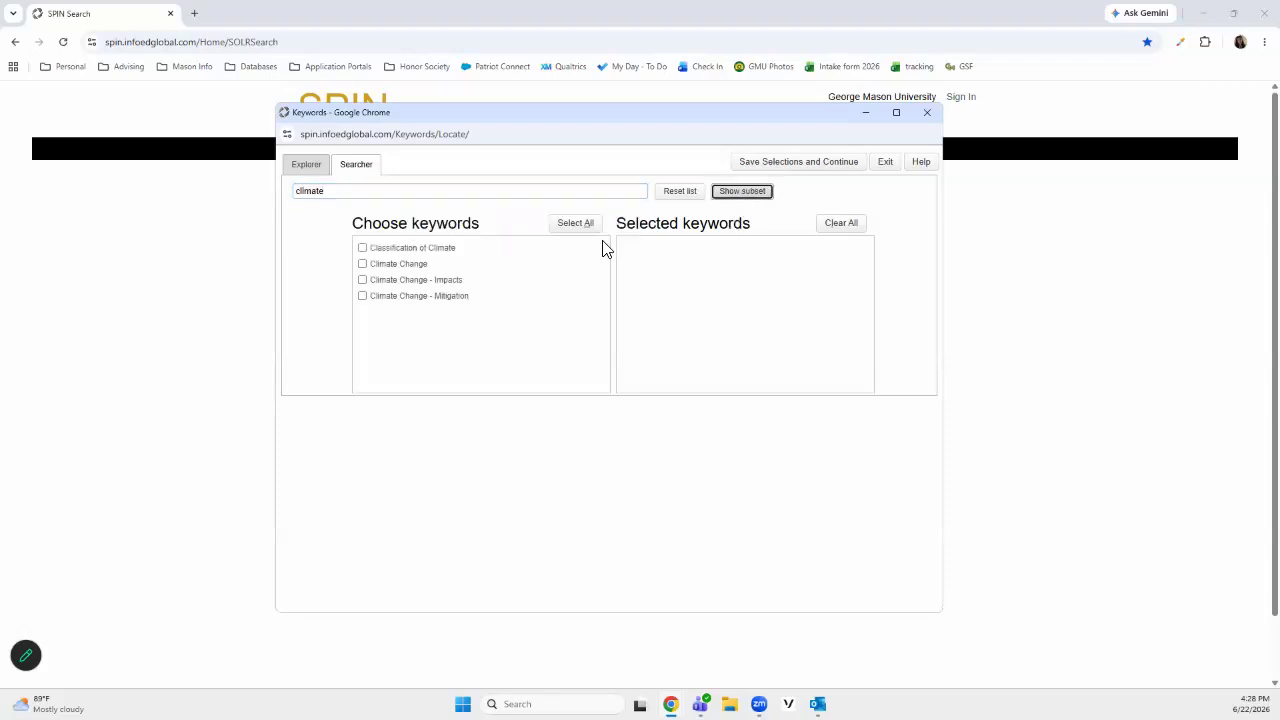
left_click(363, 264)
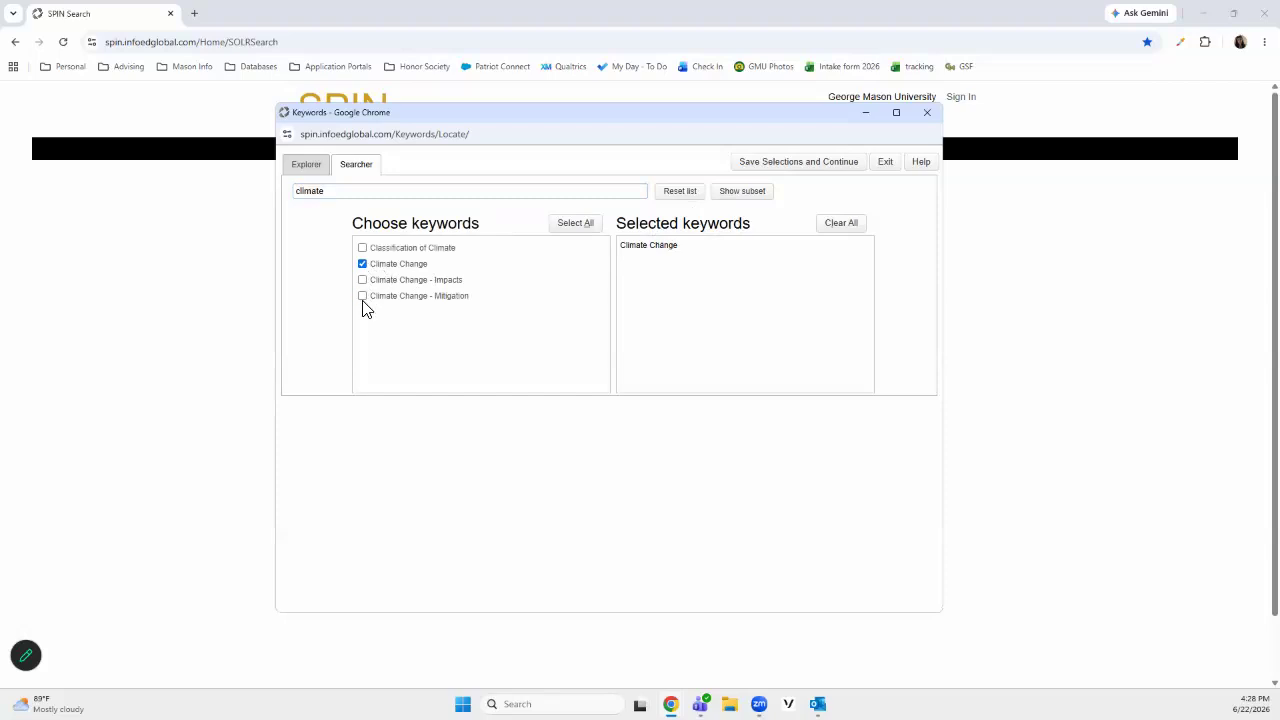
left_click(363, 296)
left_click(363, 280)
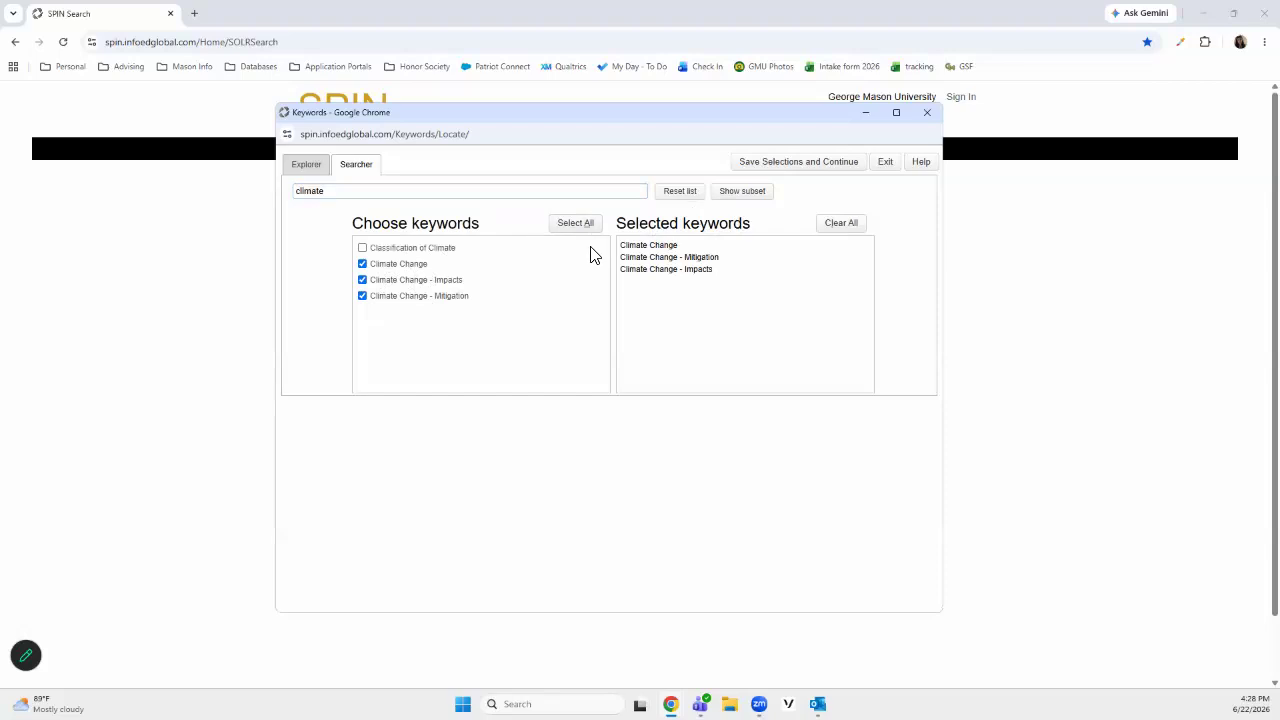
Search the keywords for "international" and select International Affairs, International Agriculture, International Business and International Crisis Management
key("Tab")
key("BackSpace")
type("international")
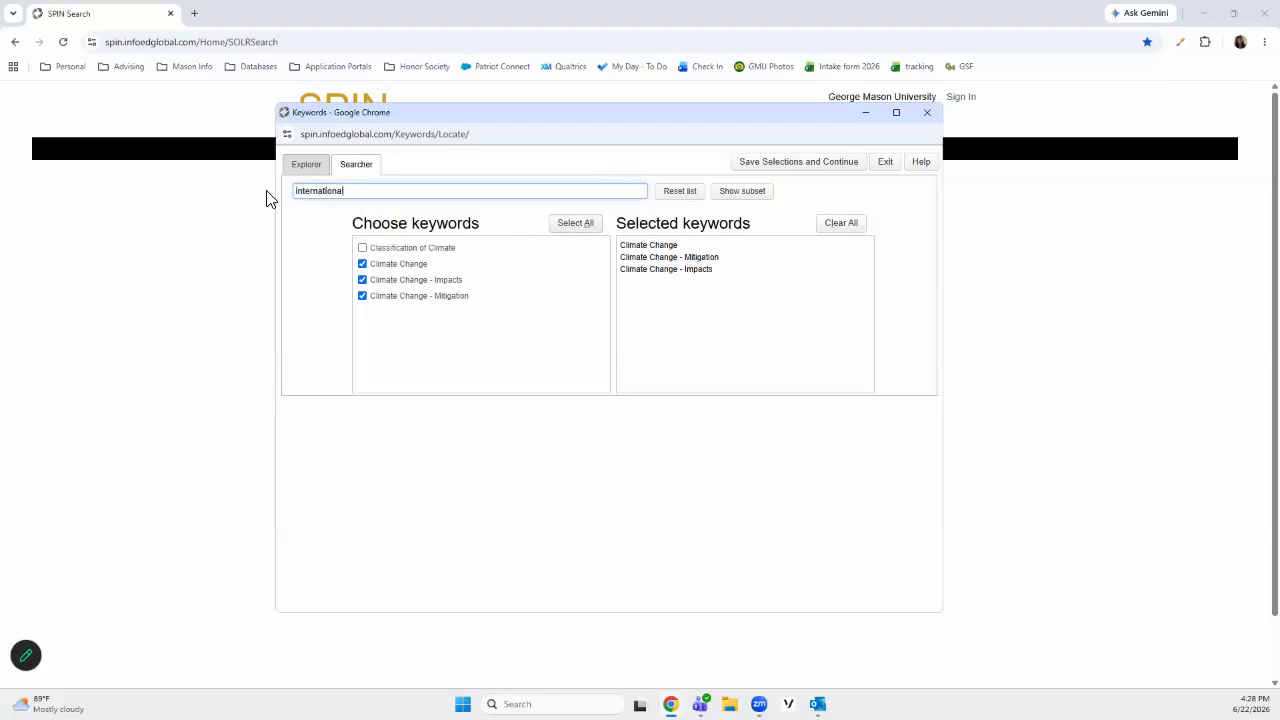
left_click(741, 192)
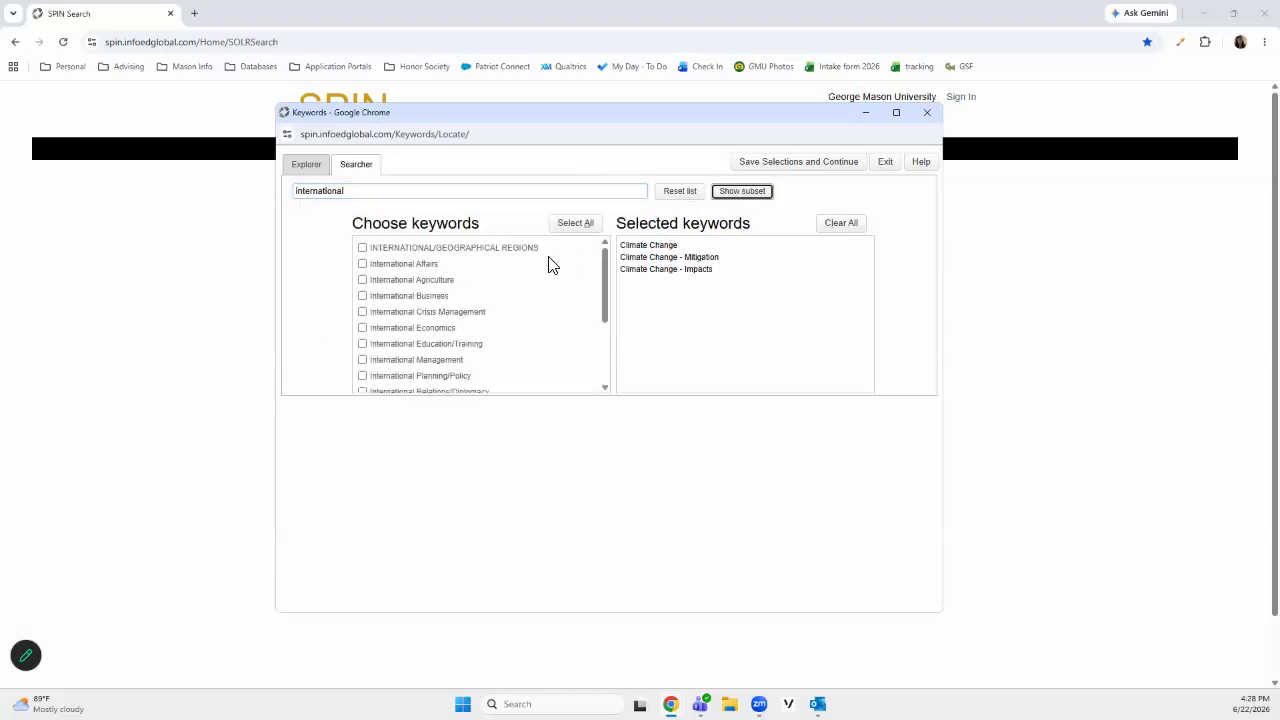
left_click(363, 265)
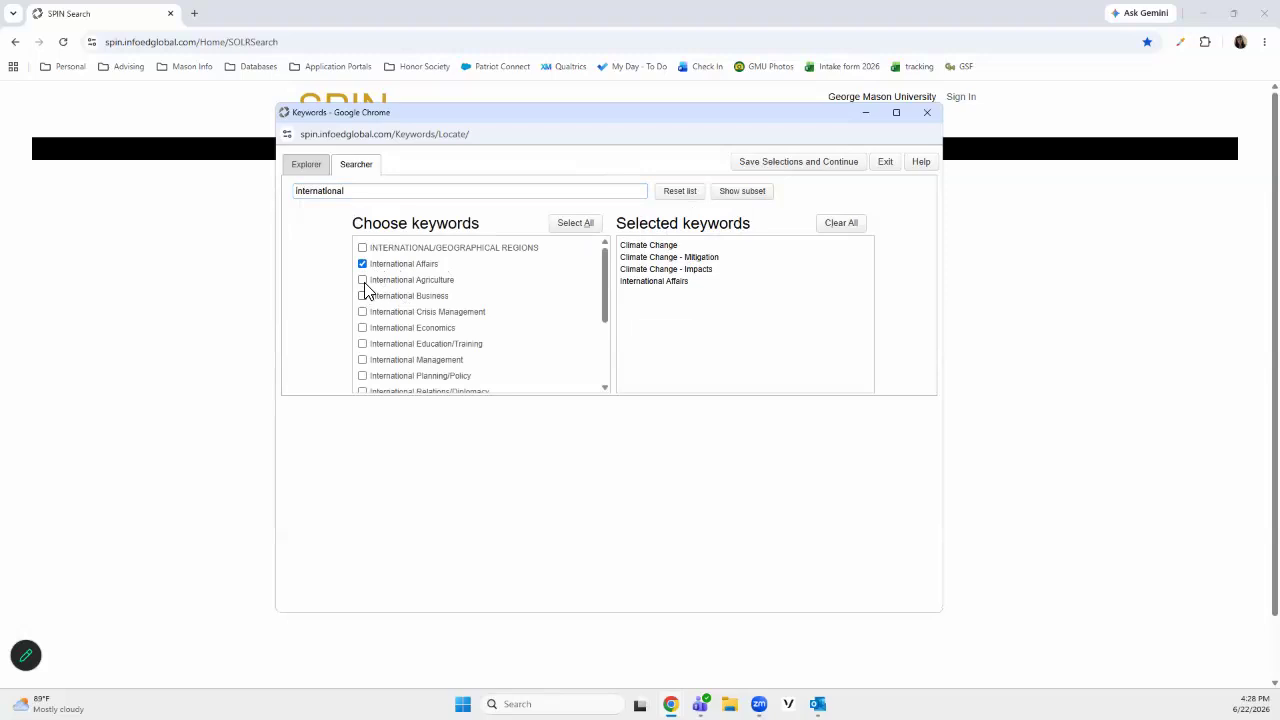
left_click(363, 282)
left_click(363, 297)
left_click(363, 312)
Also select the keywords International Management, International Planning/Policy, International Security, International Topics and International/Global Development
scroll(466, 351, "down", 1)
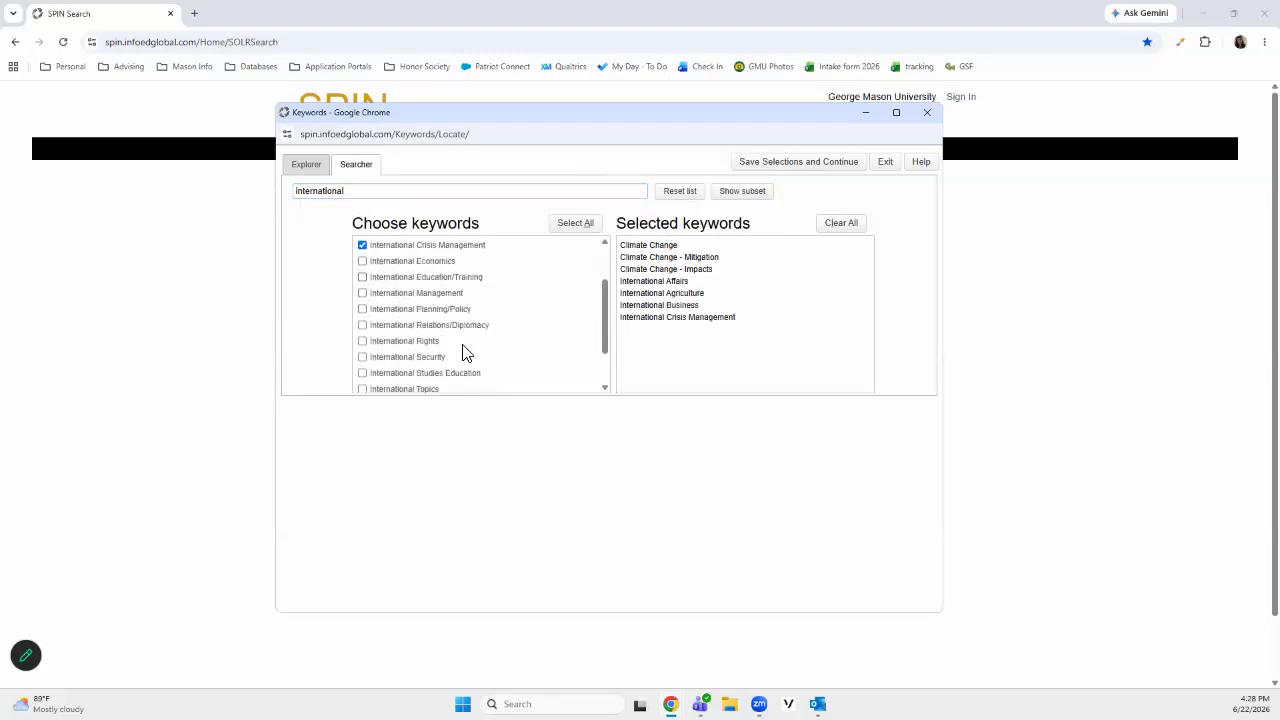
left_click(363, 293)
left_click(363, 309)
left_click(363, 357)
scroll(372, 352, "down", 1)
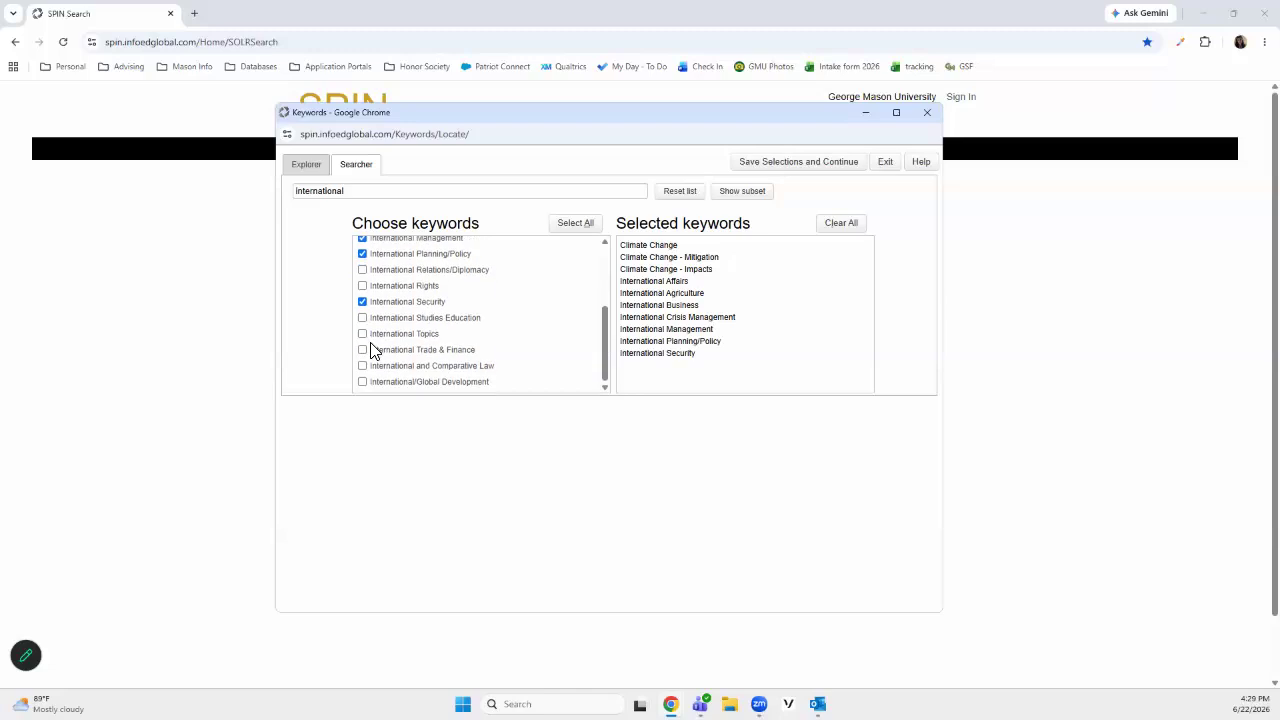
left_click(363, 336)
left_click(363, 384)
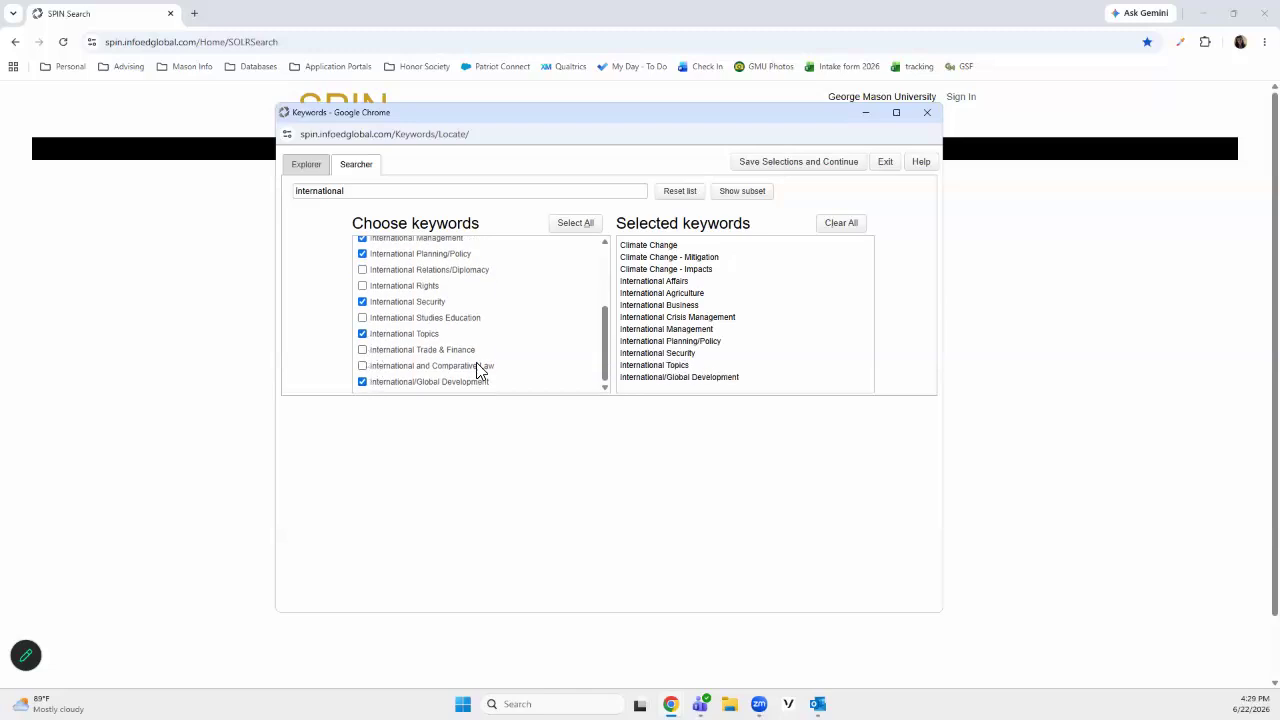
scroll(477, 371, "up", 3)
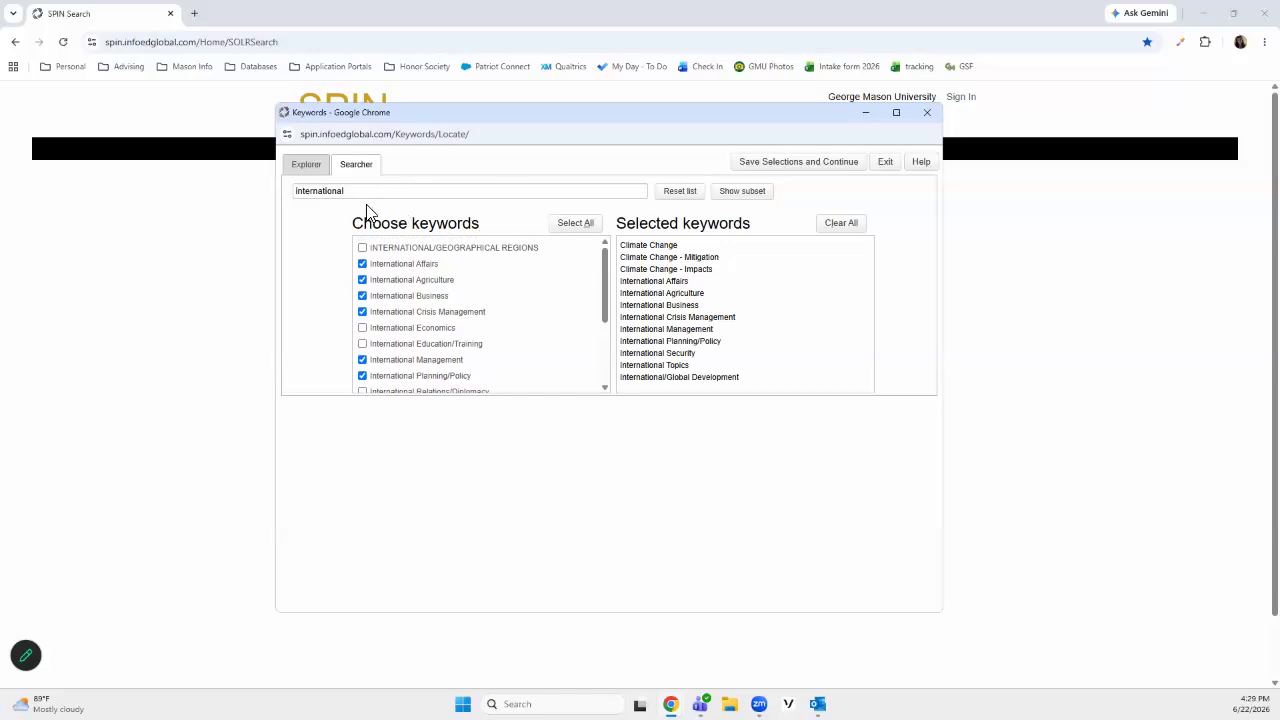
Search the keywords for "global" and select Globalization, Global Health and Global Change
key("ctrl+a")
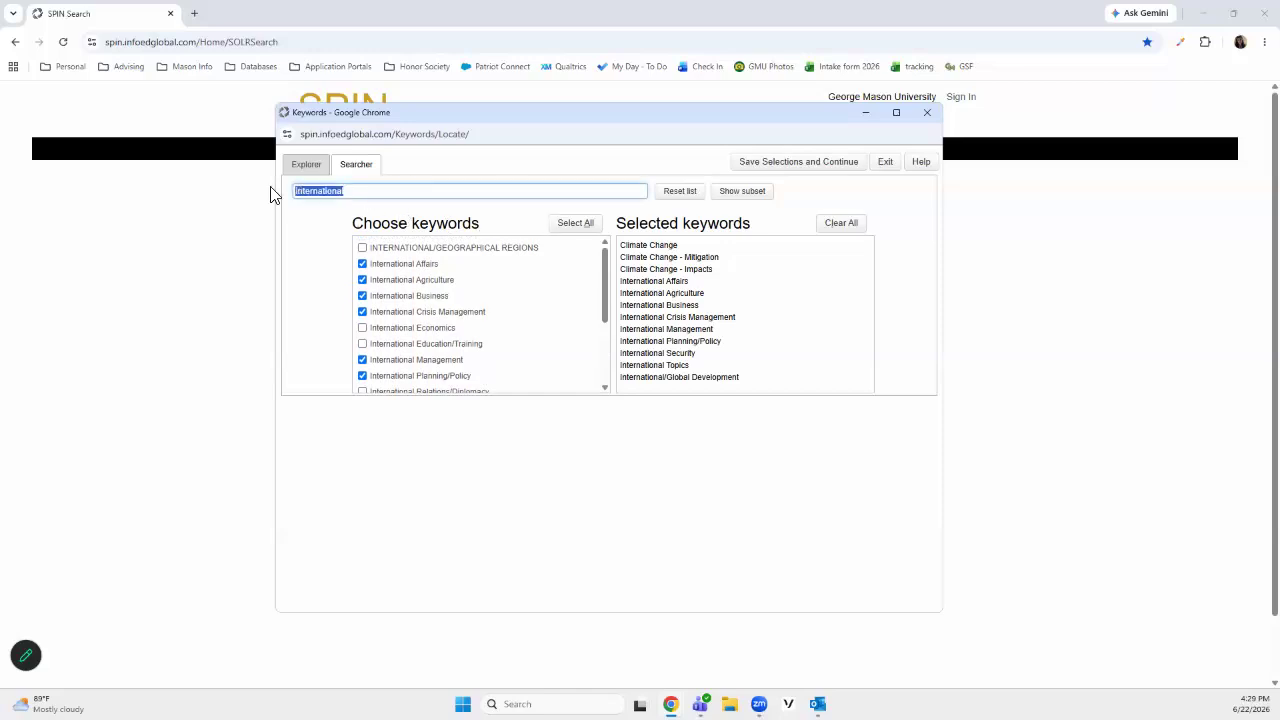
type("global")
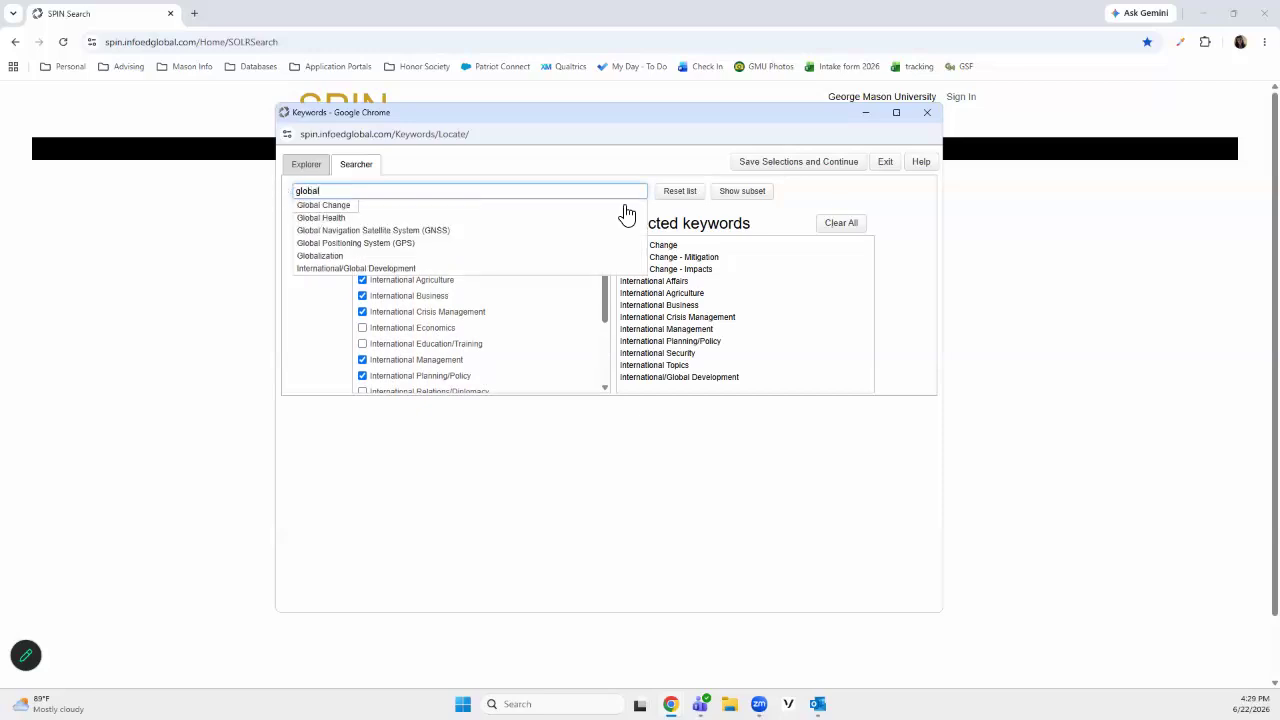
left_click(745, 192)
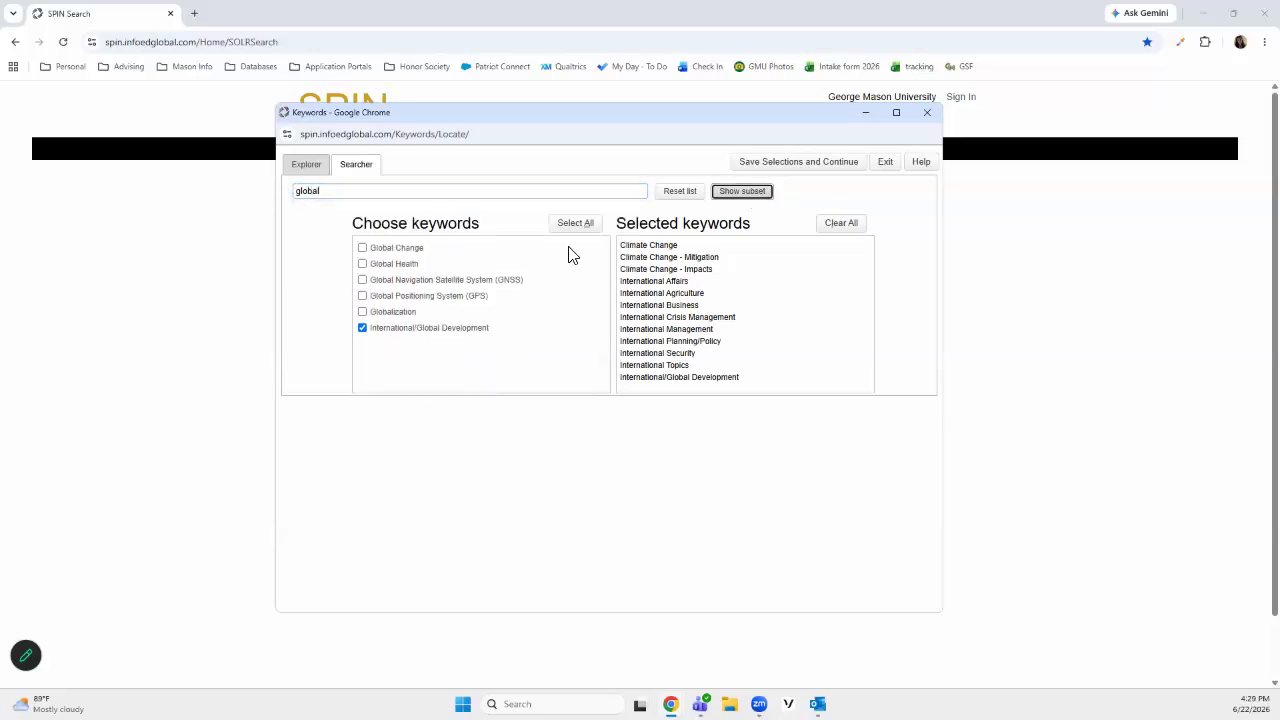
left_click(364, 309)
left_click(362, 263)
left_click(362, 247)
scroll(711, 340, "down", 2)
scroll(697, 317, "up", 2)
Search the keywords for "education" and select Agriculture Education and Cooperative Education
left_click_drag(332, 195, 274, 197)
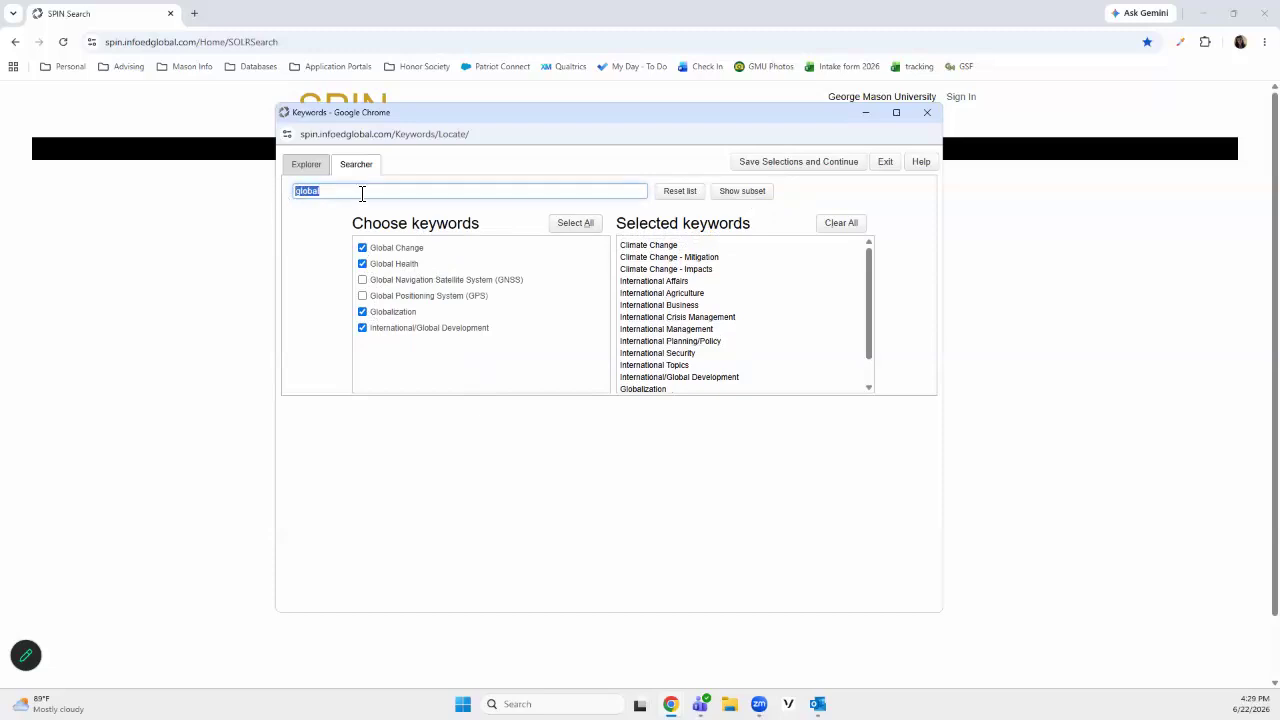
type("education")
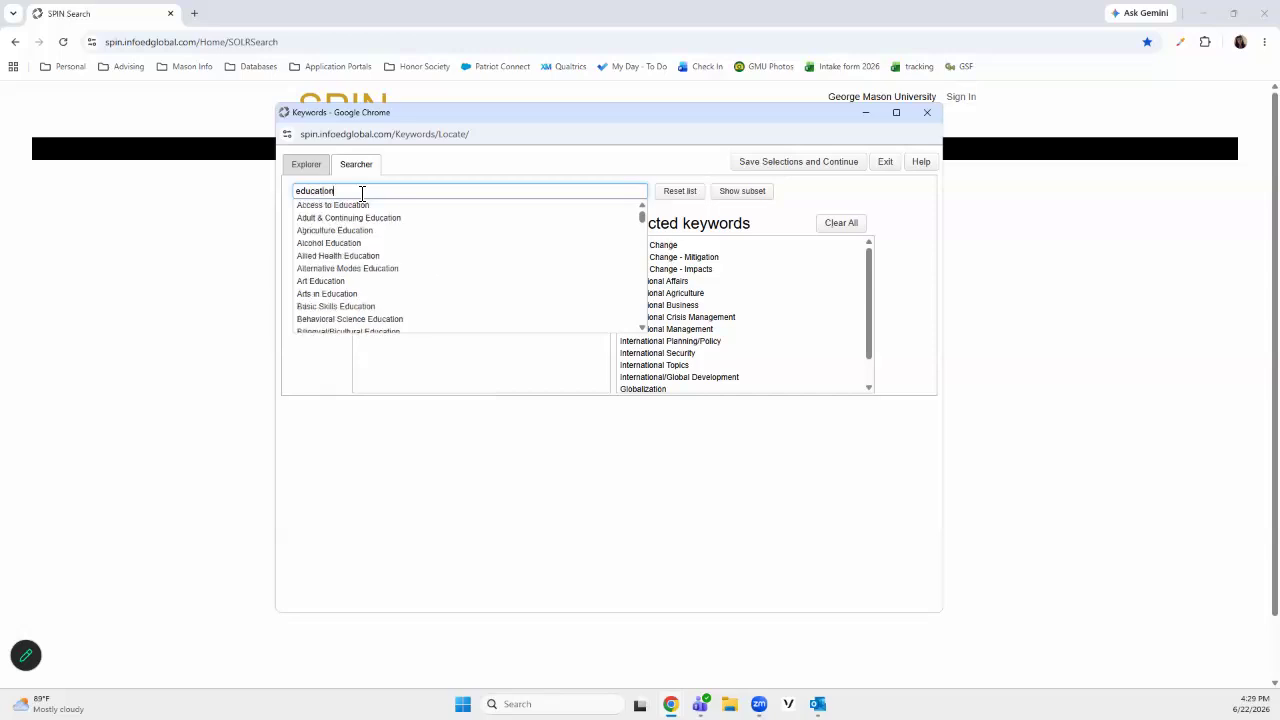
left_click(748, 191)
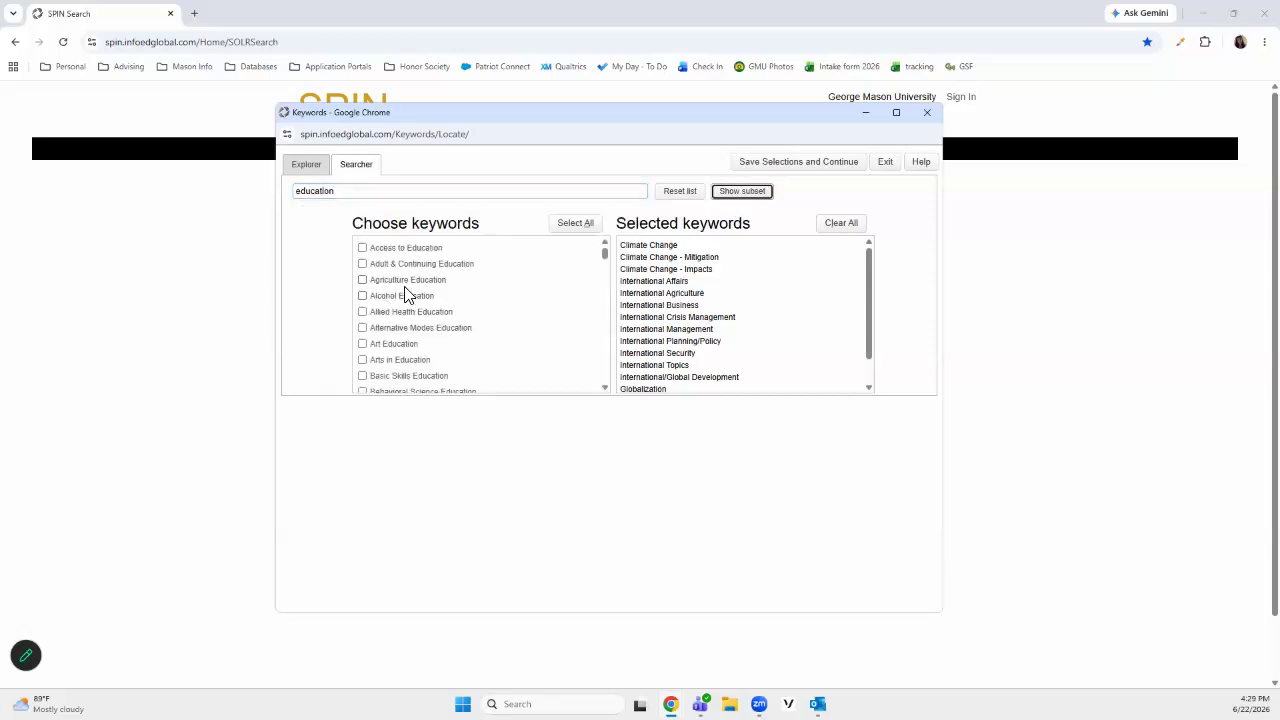
left_click(363, 280)
scroll(396, 338, "down", 1)
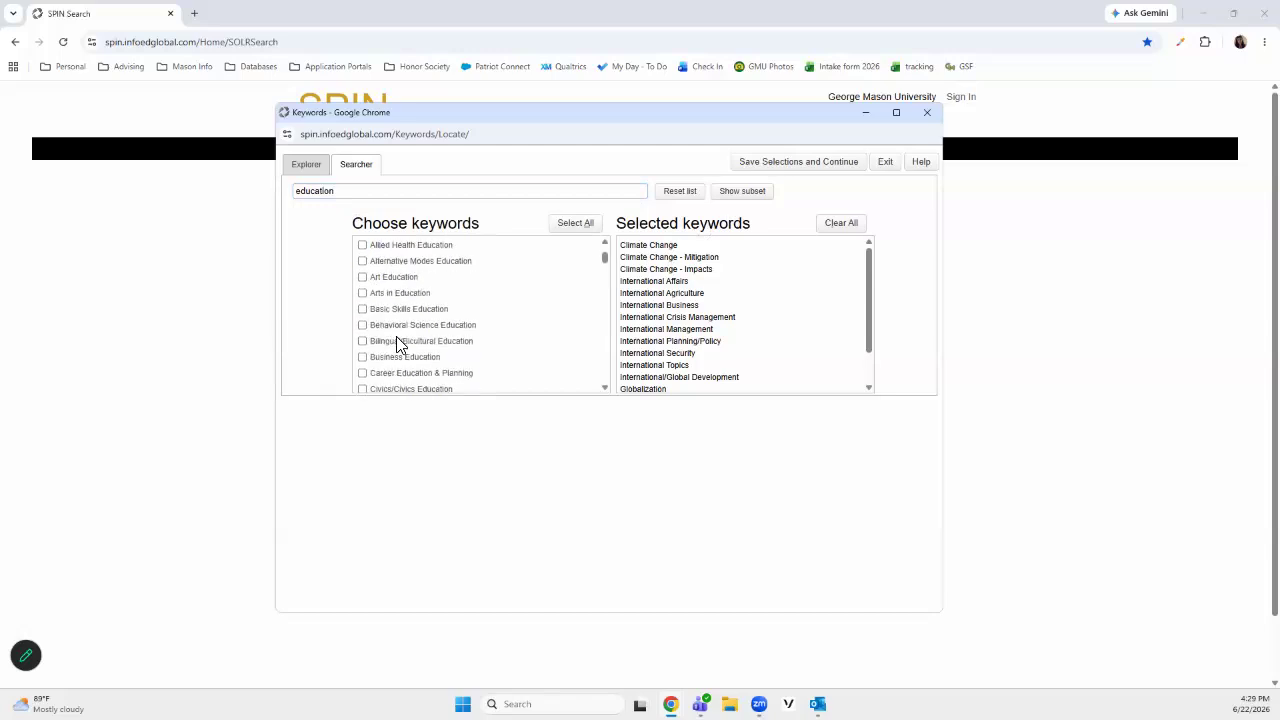
scroll(390, 342, "down", 1)
scroll(390, 322, "down", 1)
scroll(386, 310, "up", 1)
scroll(375, 322, "down", 1)
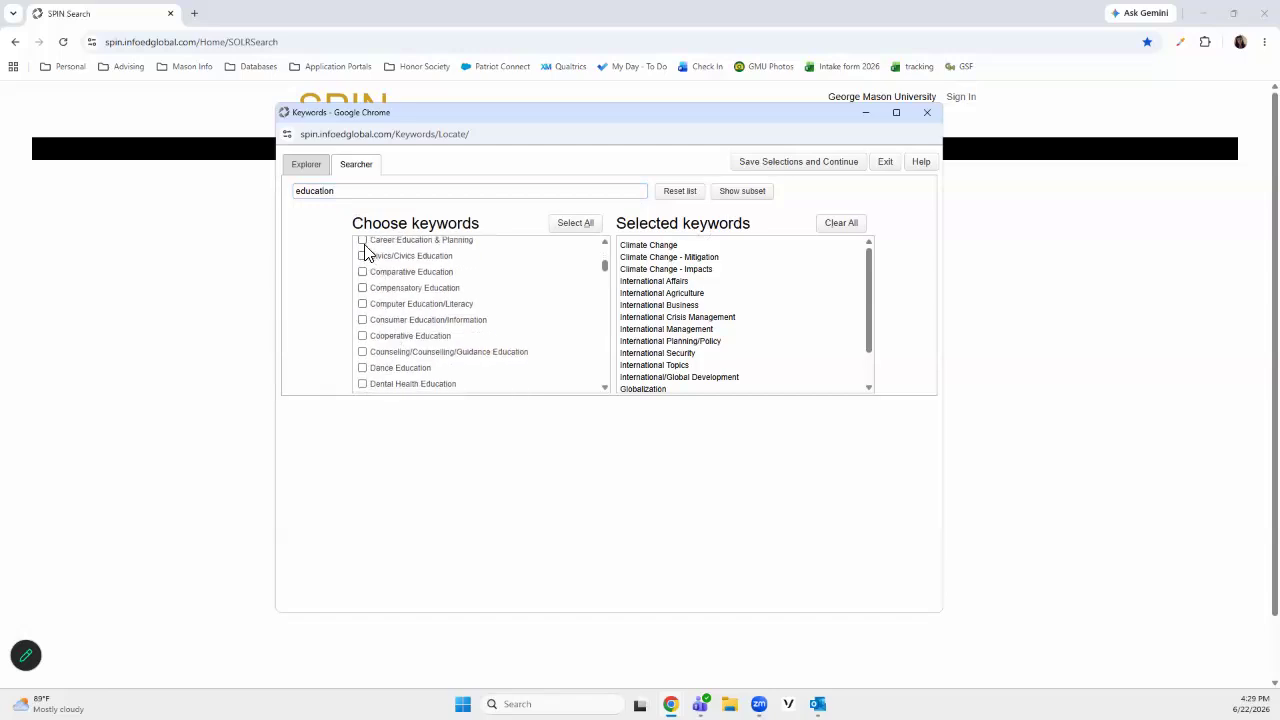
left_click(363, 336)
Save the keyword selections and run the funding search with them
scroll(366, 360, "down", 1)
scroll(366, 367, "down", 2)
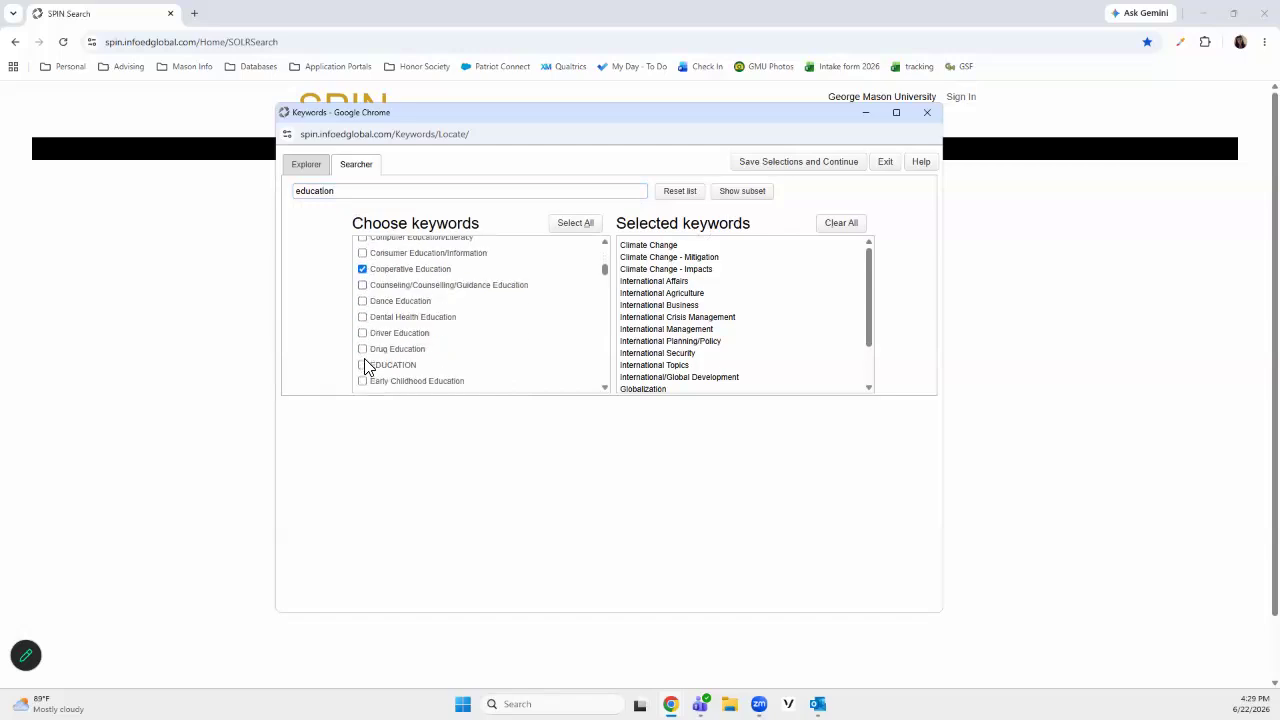
scroll(370, 345, "down", 1)
scroll(374, 333, "down", 3)
scroll(376, 337, "down", 15)
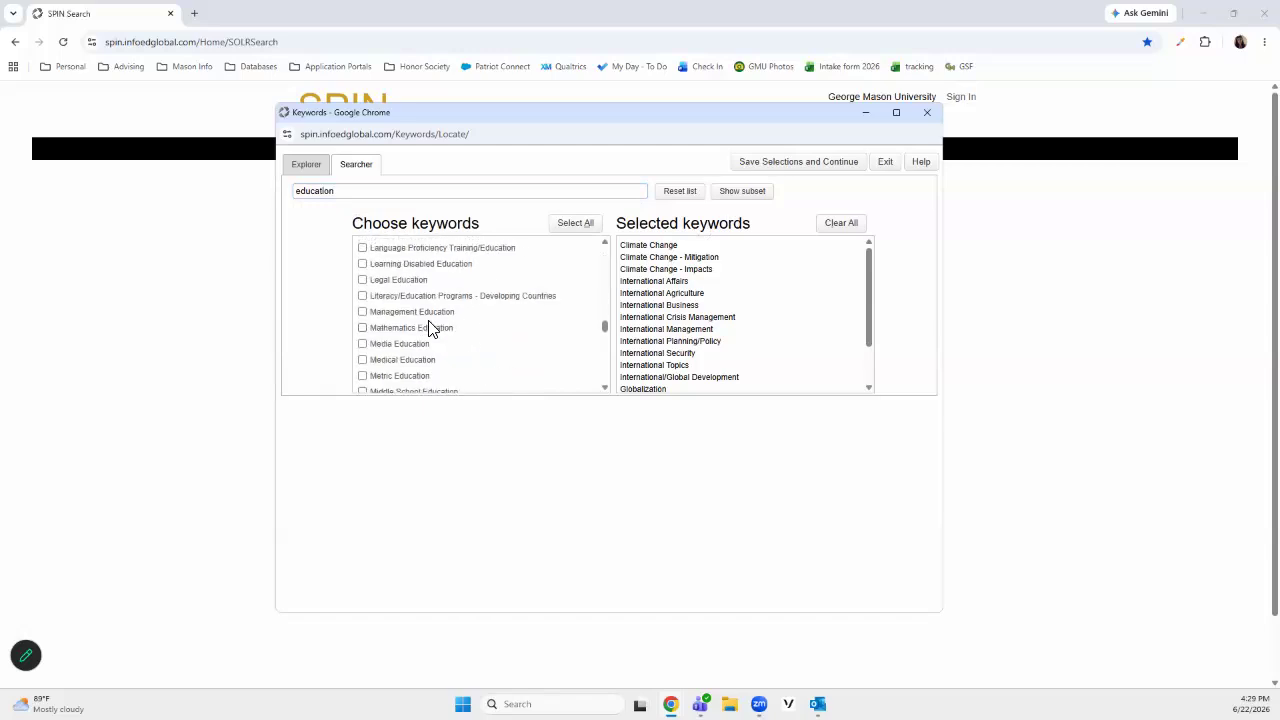
scroll(503, 325, "down", 4)
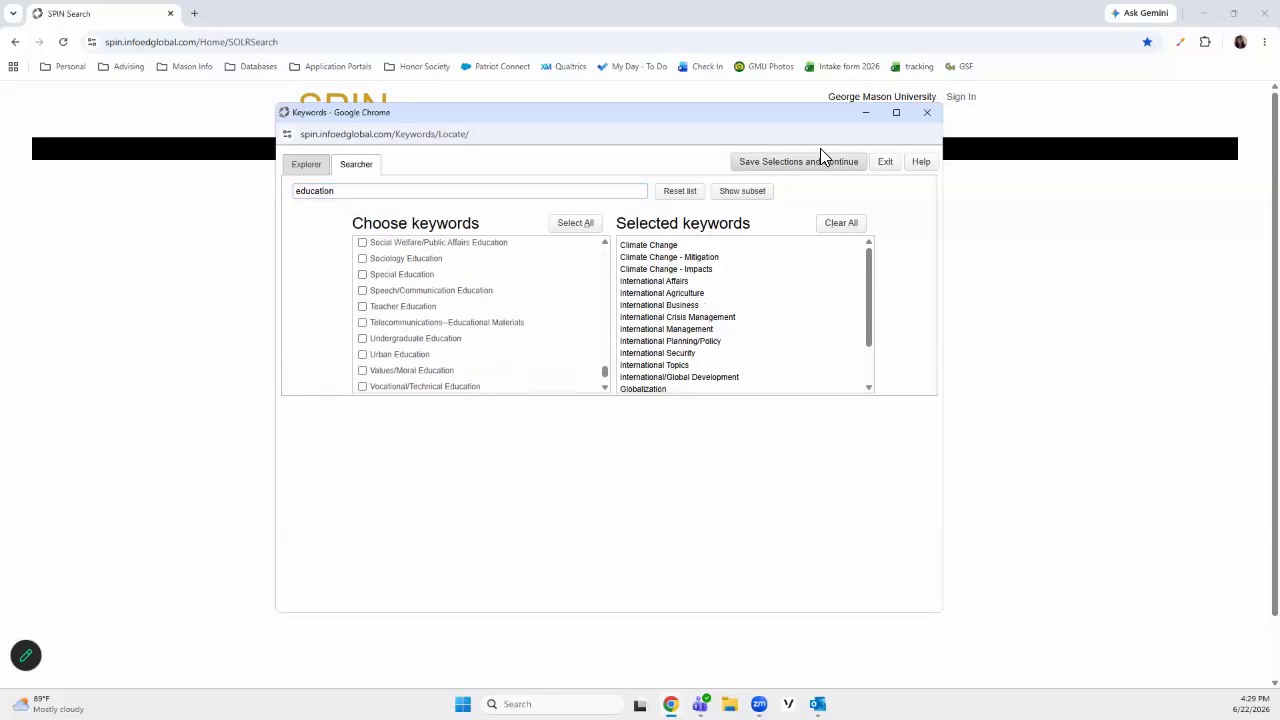
left_click(782, 170)
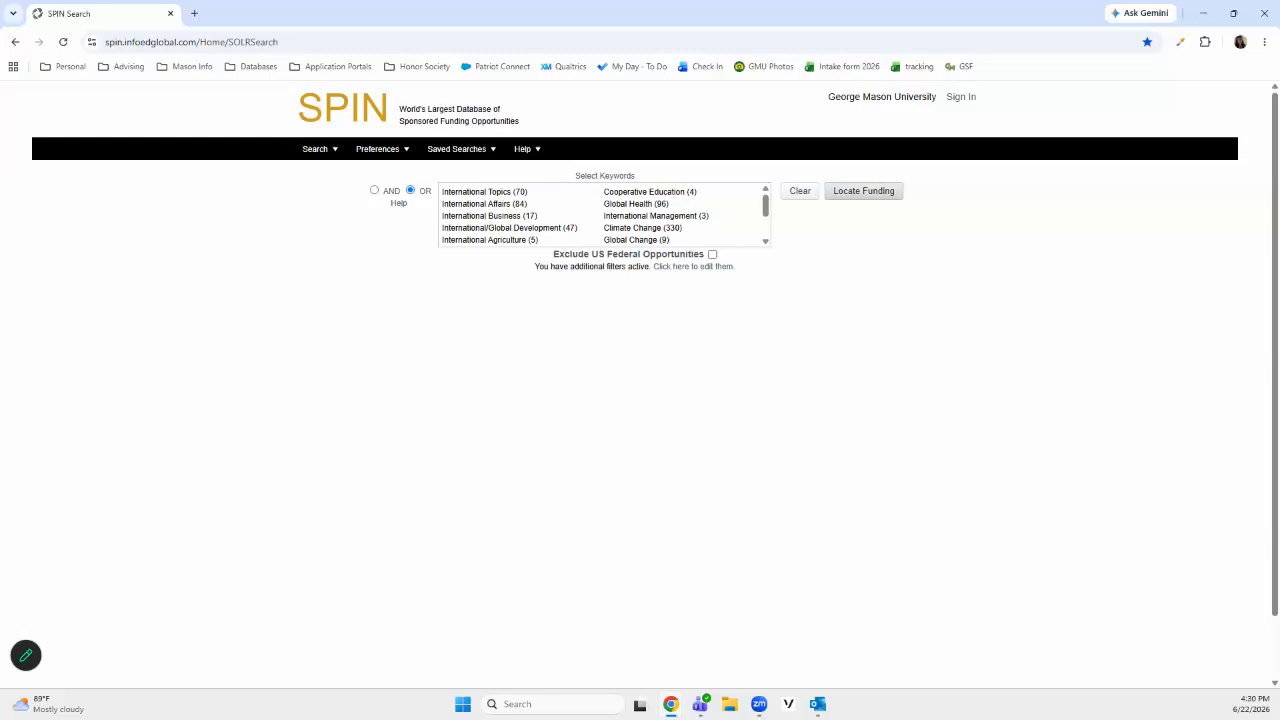
left_click(863, 190)
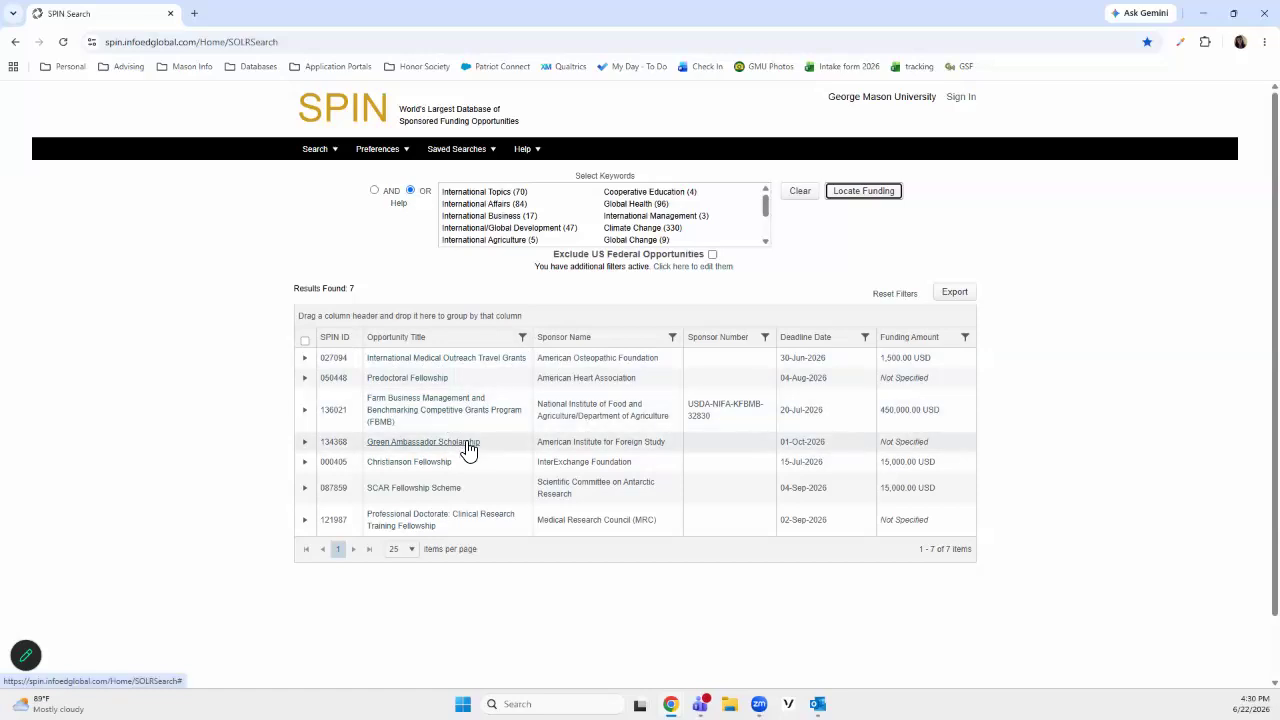
Expand the Green Ambassador Scholarship result and read its synopsis
left_click(305, 442)
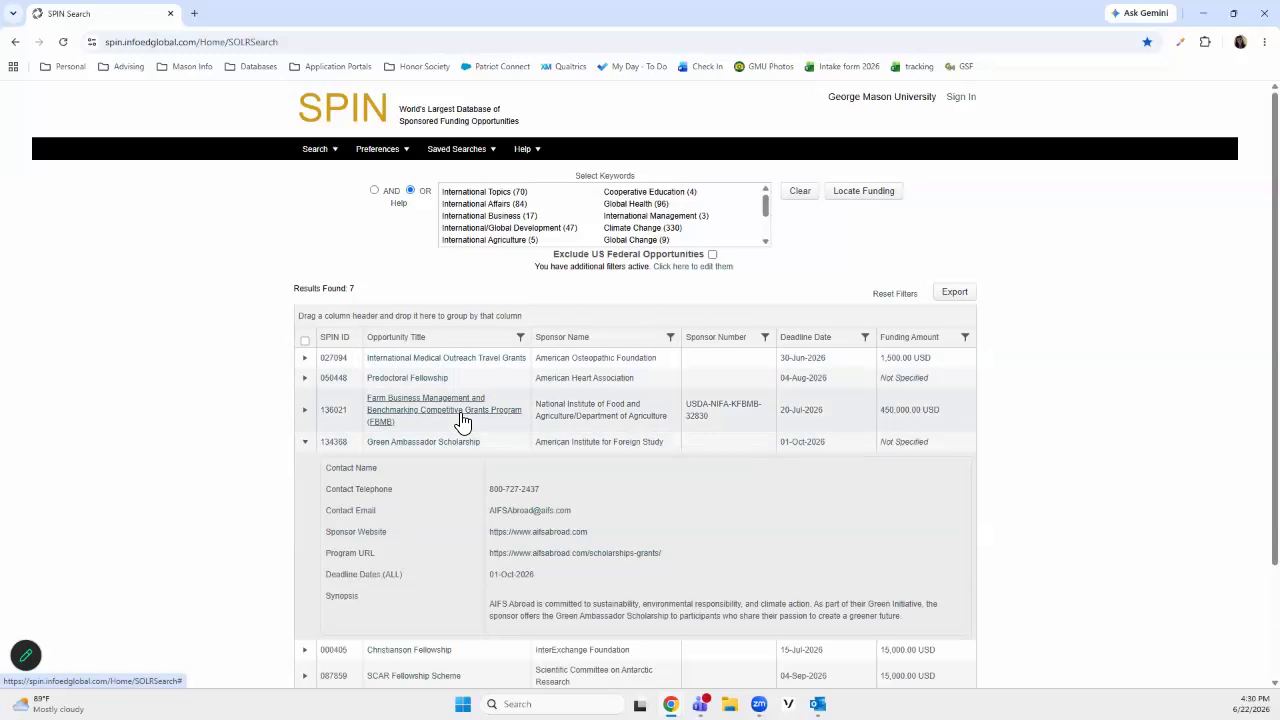
scroll(463, 423, "down", 2)
left_click_drag(521, 470, 877, 482)
left_click(888, 483)
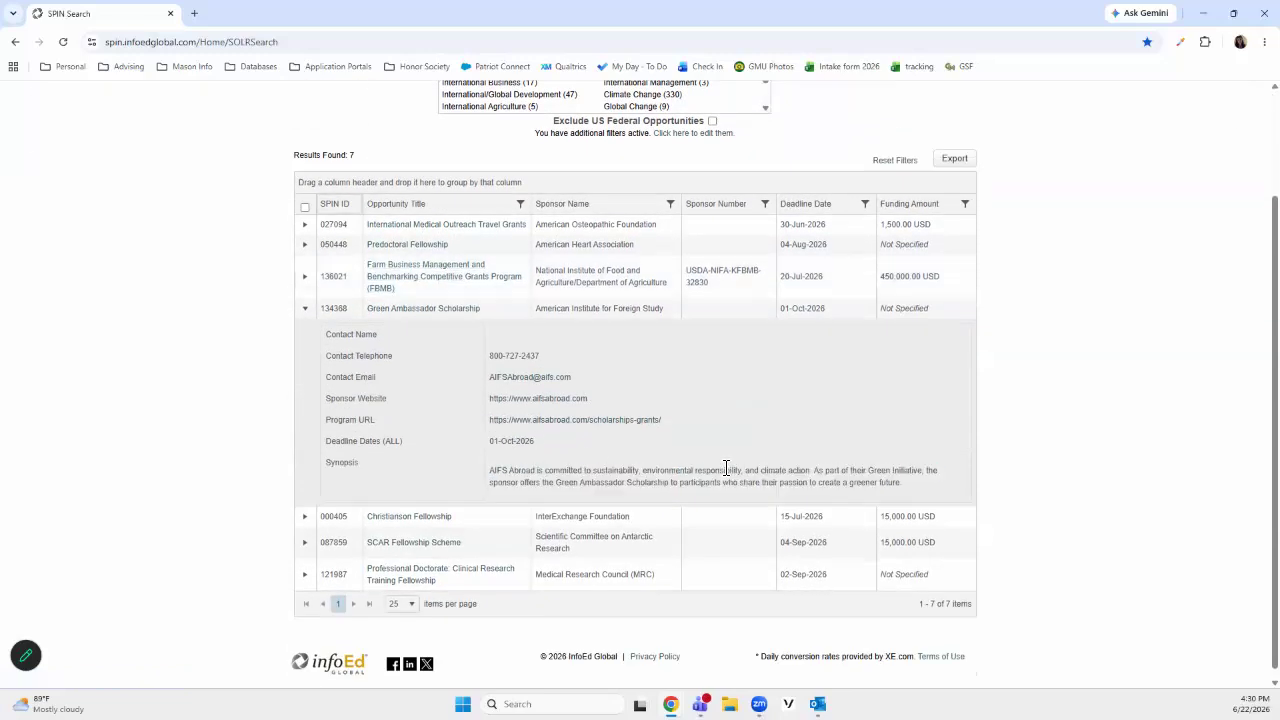
Open the Green Ambassador Scholarship's program URL in a new tab and look through the scholarships listed on the AIFS Abroad page
right_click(575, 424)
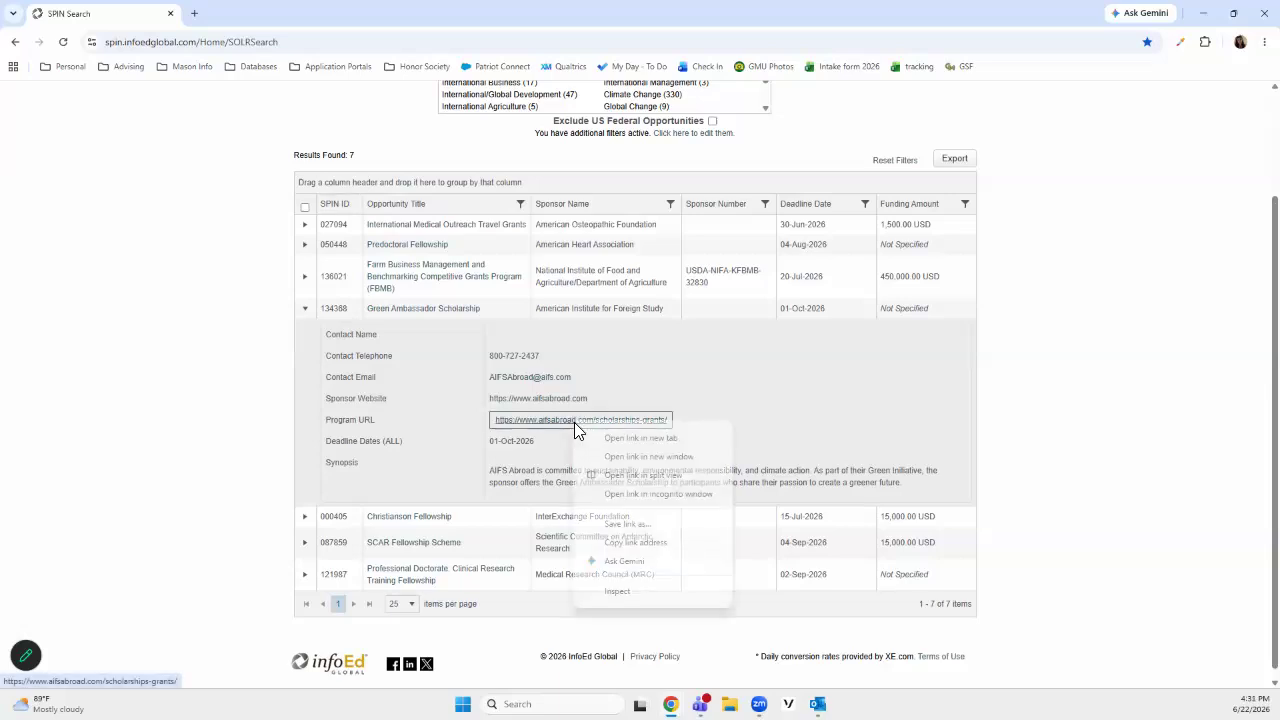
left_click(631, 441)
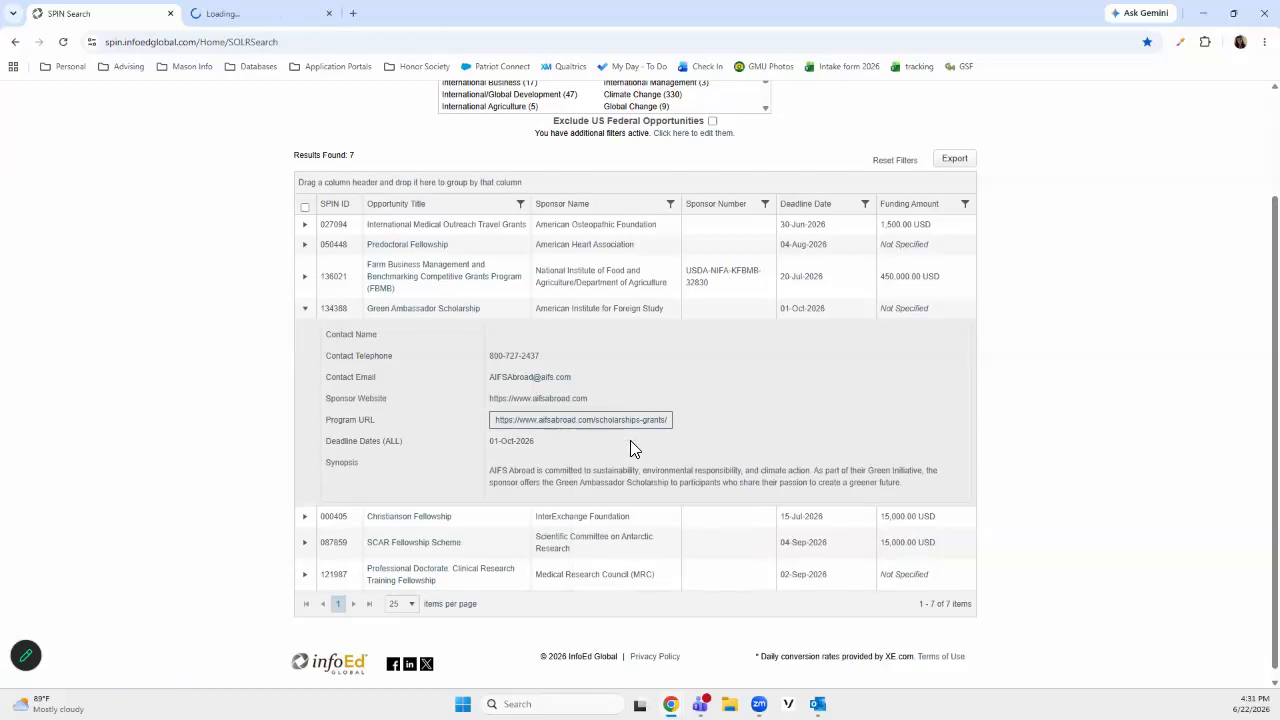
left_click(236, 18)
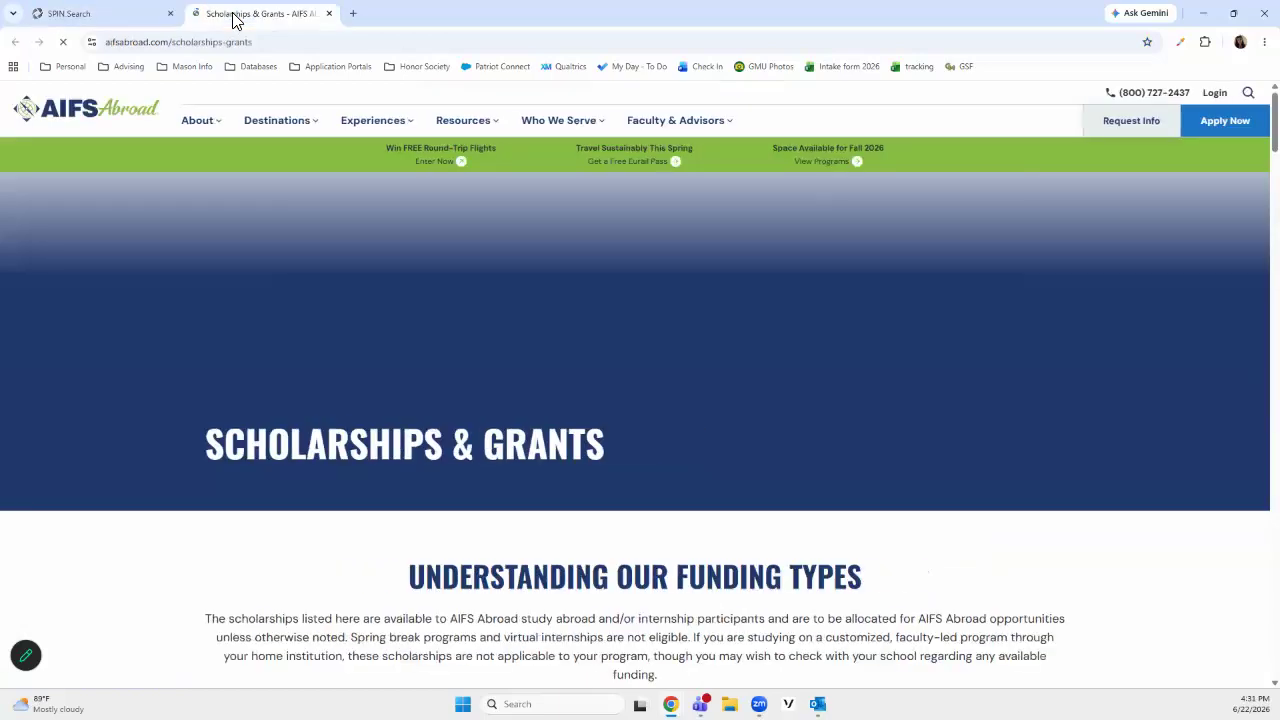
scroll(474, 435, "down", 1)
scroll(474, 435, "down", 5)
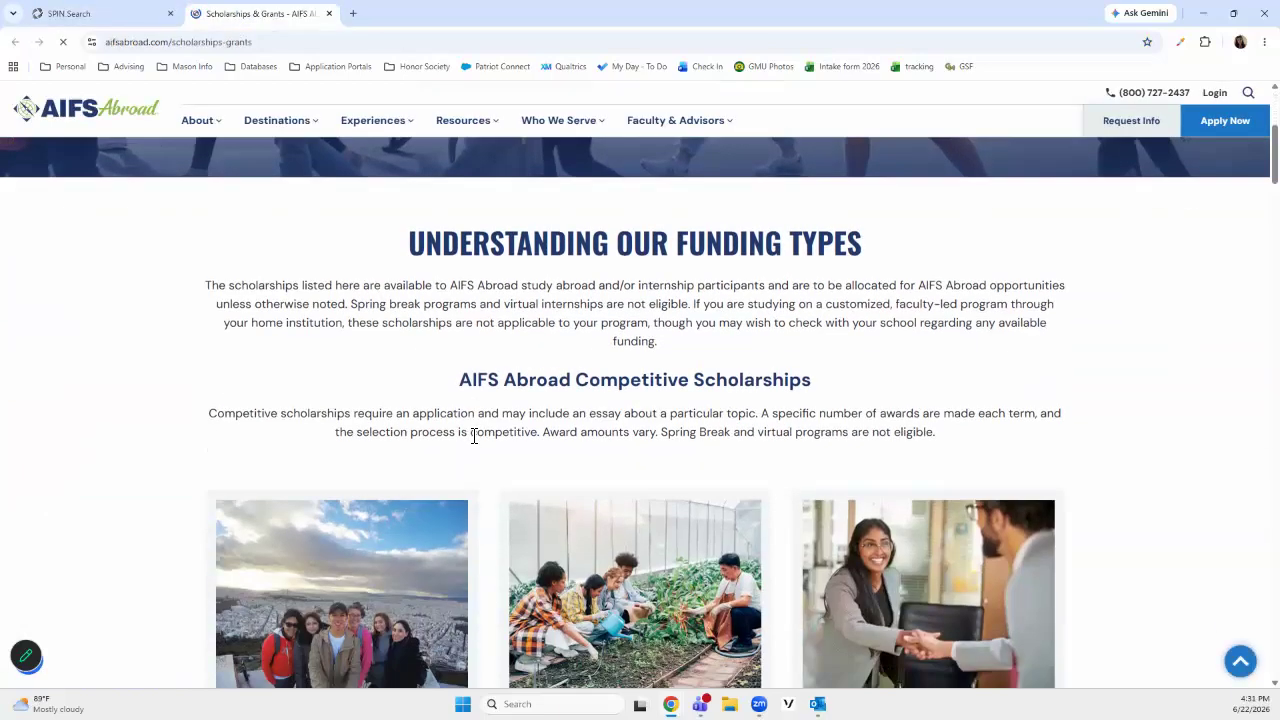
scroll(484, 410, "down", 3)
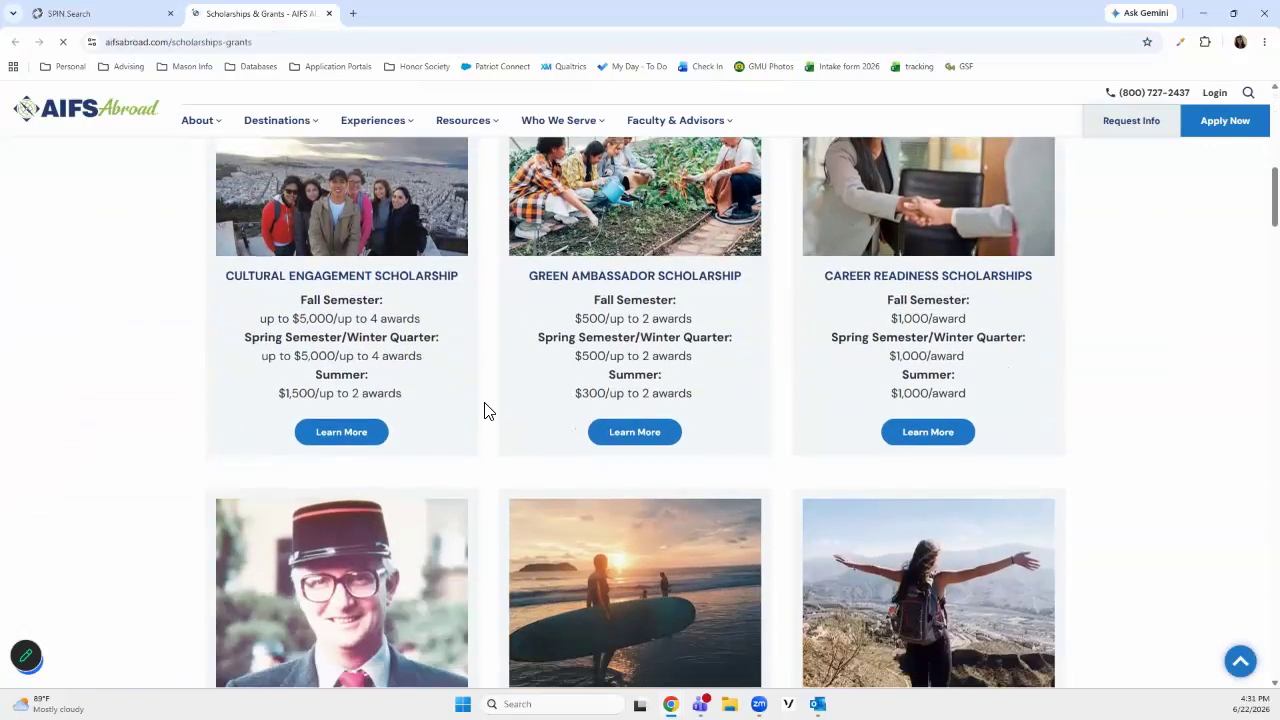
scroll(462, 373, "down", 5)
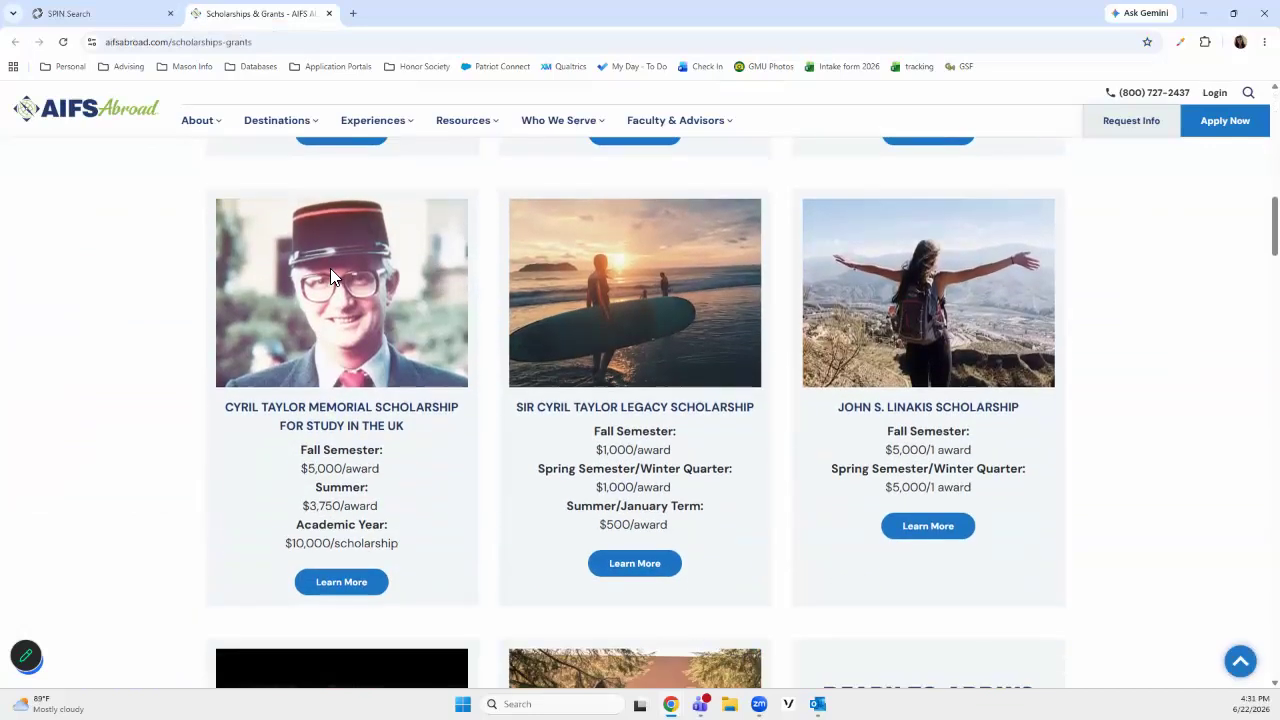
scroll(335, 278, "down", 2)
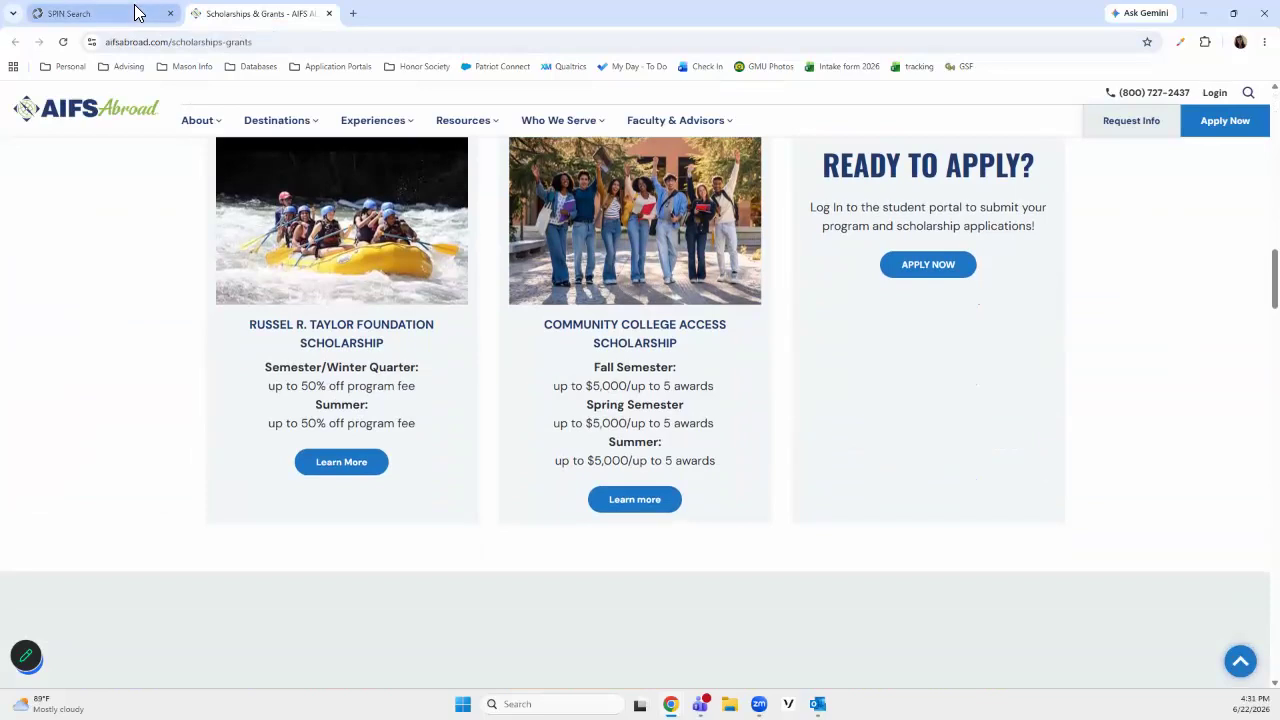
Return to the SPIN results, collapse the Green Ambassador Scholarship details and clear the keyword search
left_click(110, 13)
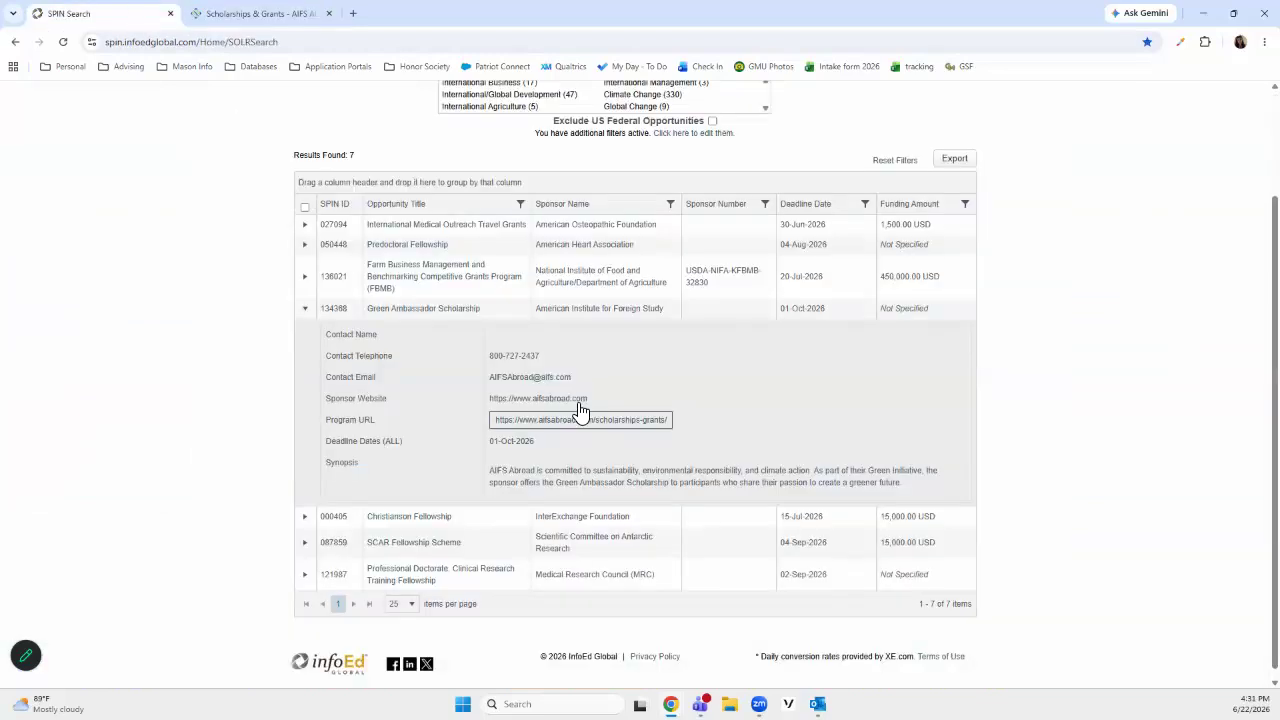
left_click(306, 310)
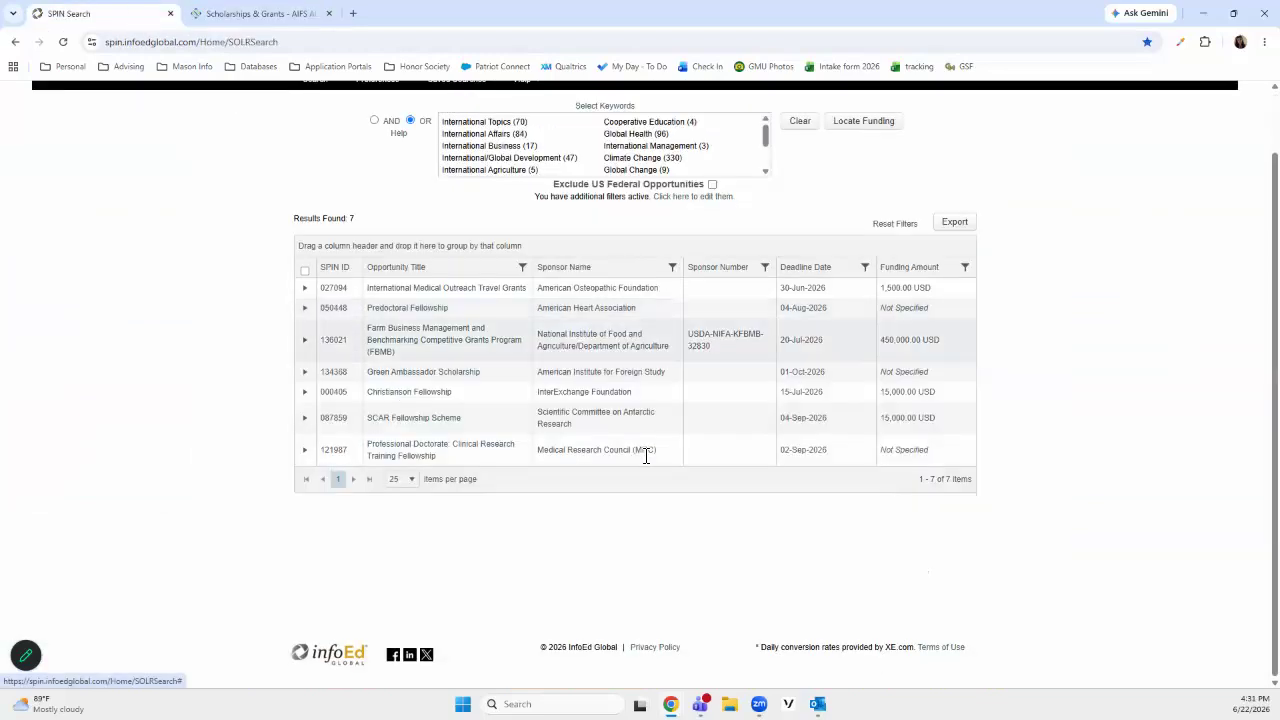
scroll(646, 457, "up", 1)
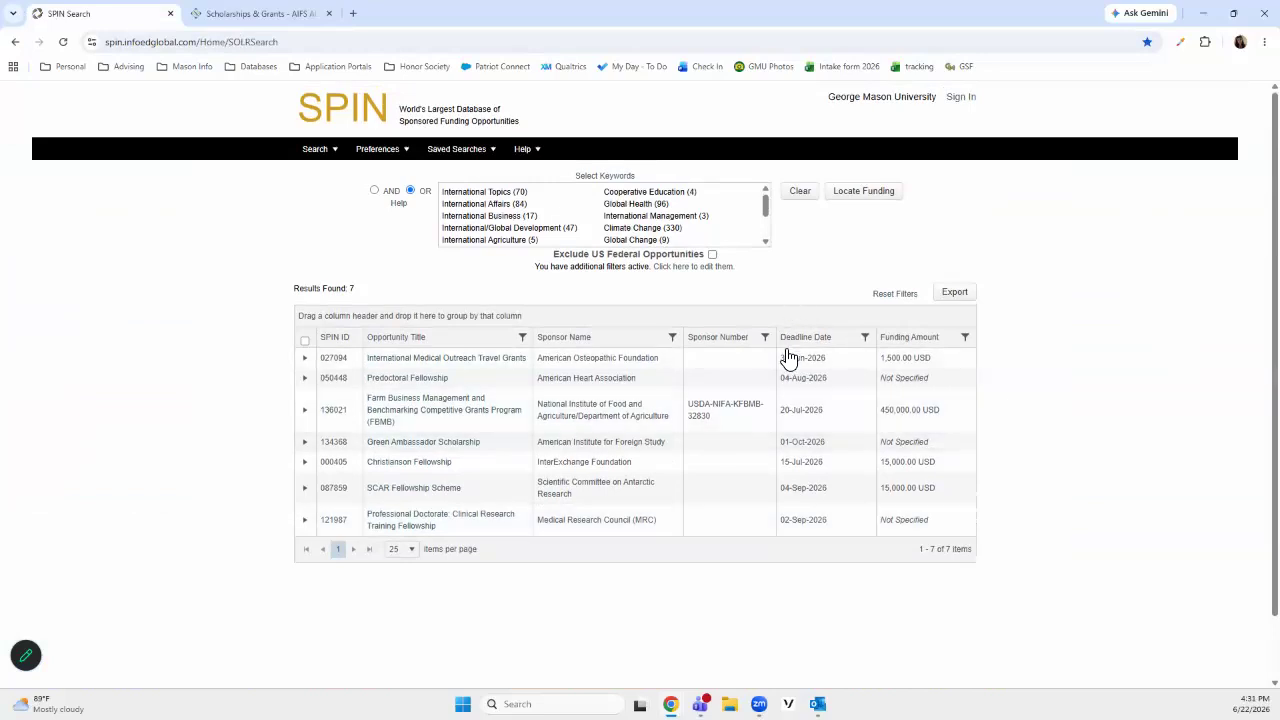
left_click(797, 197)
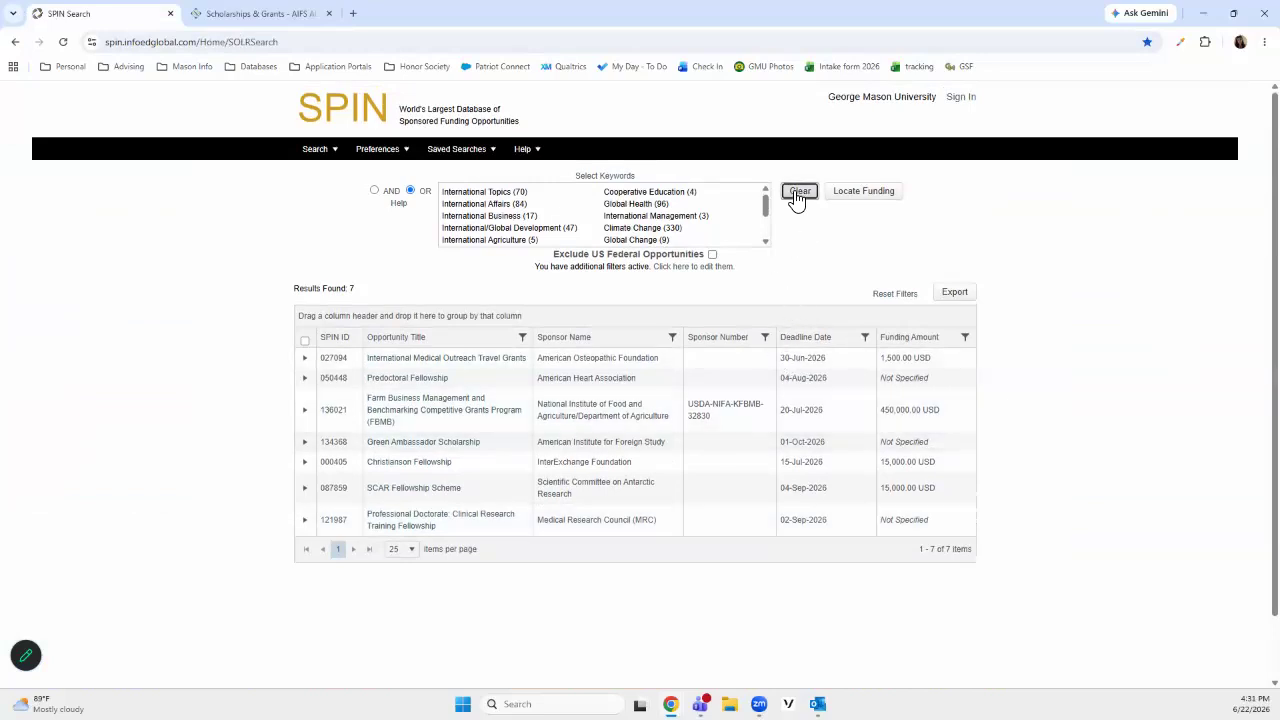